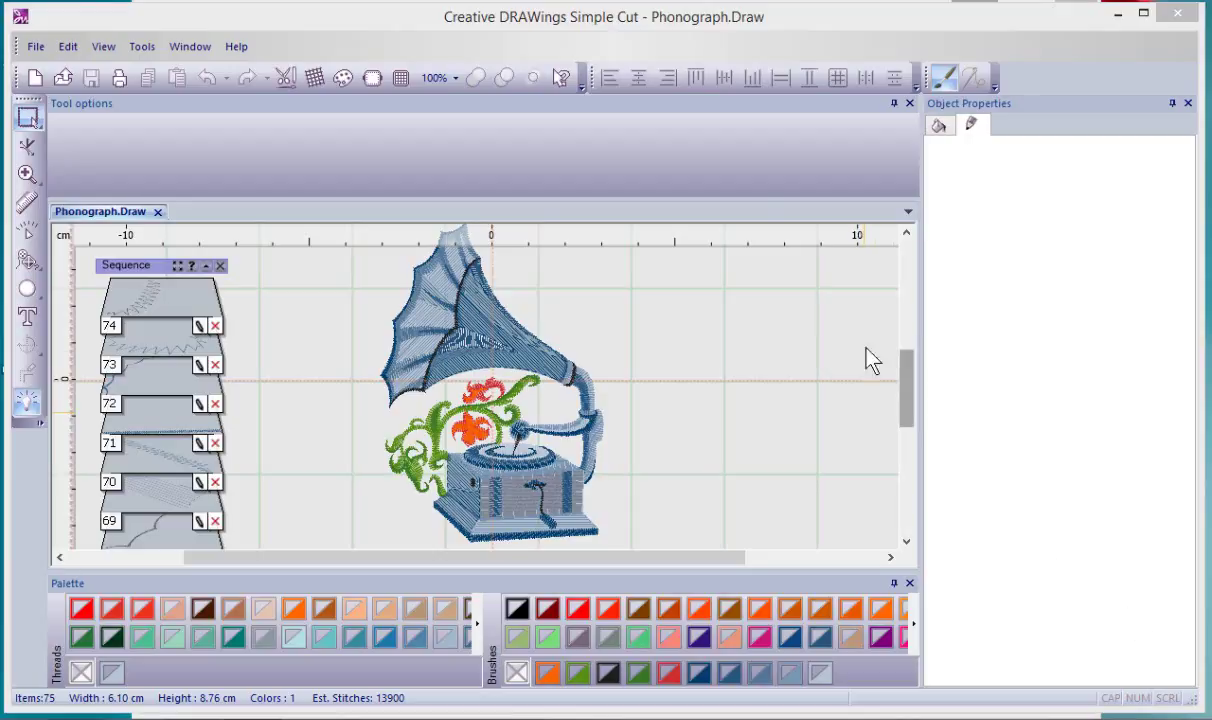
Start a new Untitled design to reach the wizard's Select techniques page.
{"action": "left_click", "coordinate": [591, 153]}
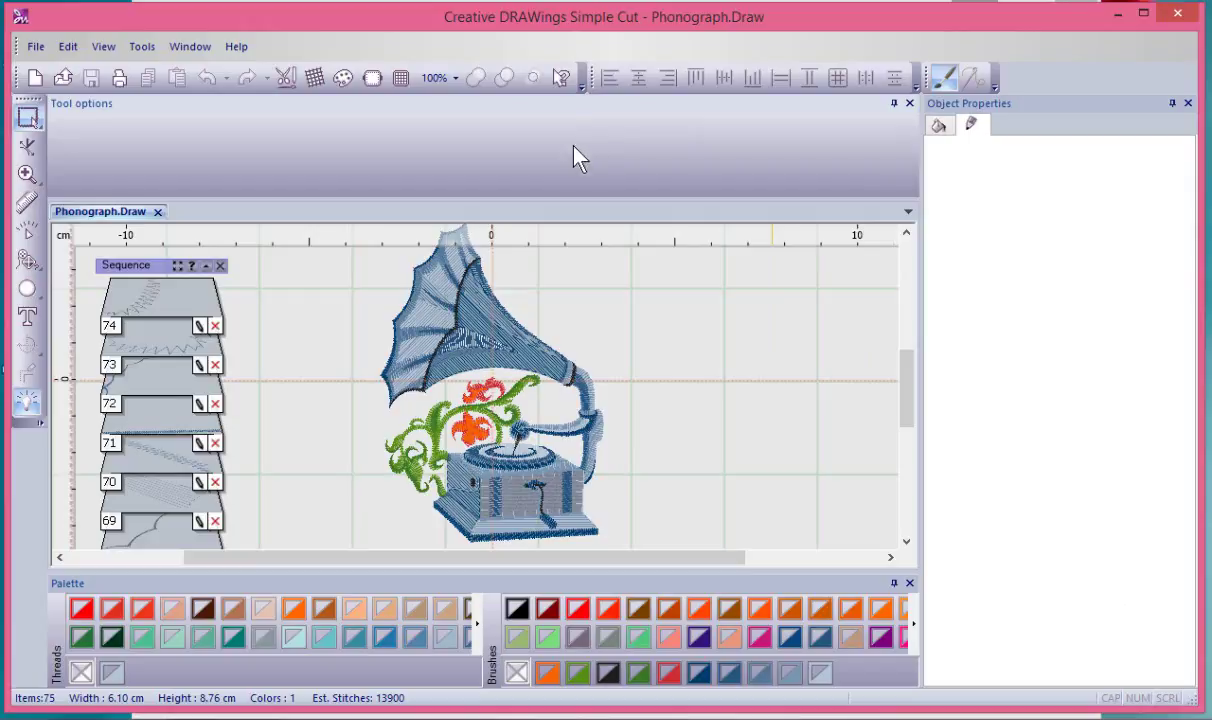
{"action": "left_click", "coordinate": [34, 79]}
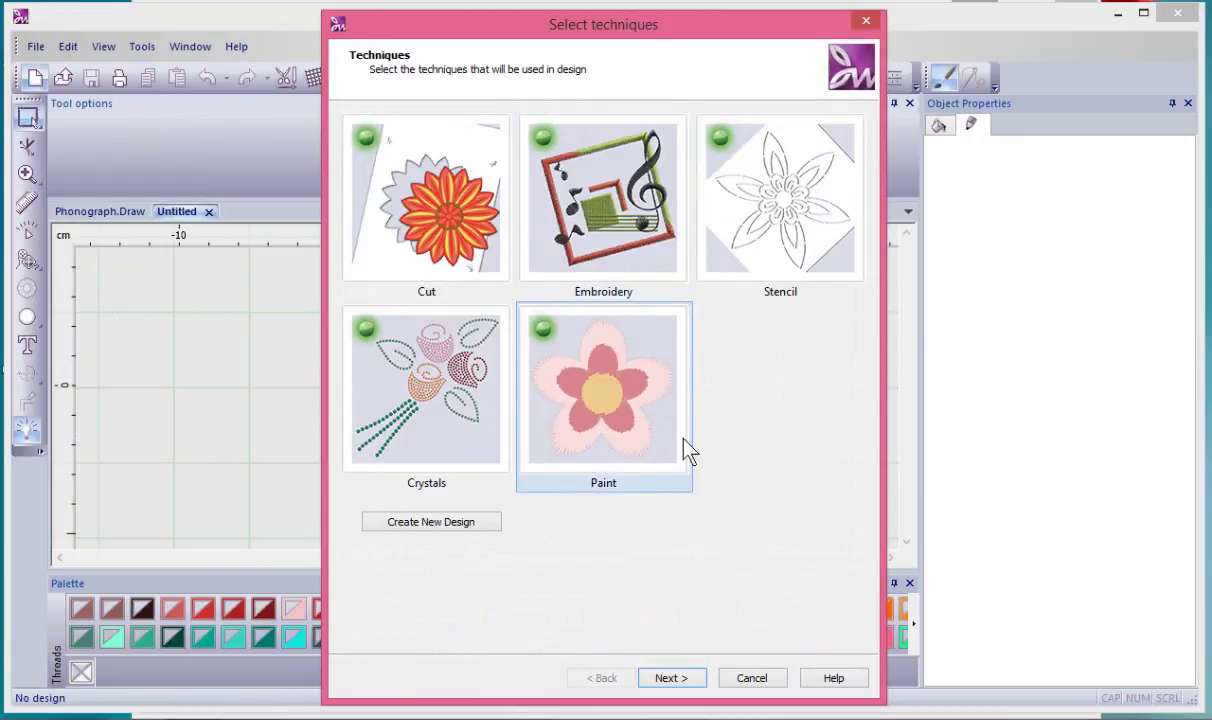
Keep the default techniques, pick the cream fabric, and advance to Artwork source with Hoop B (140 x 200).
{"action": "left_click", "coordinate": [668, 678]}
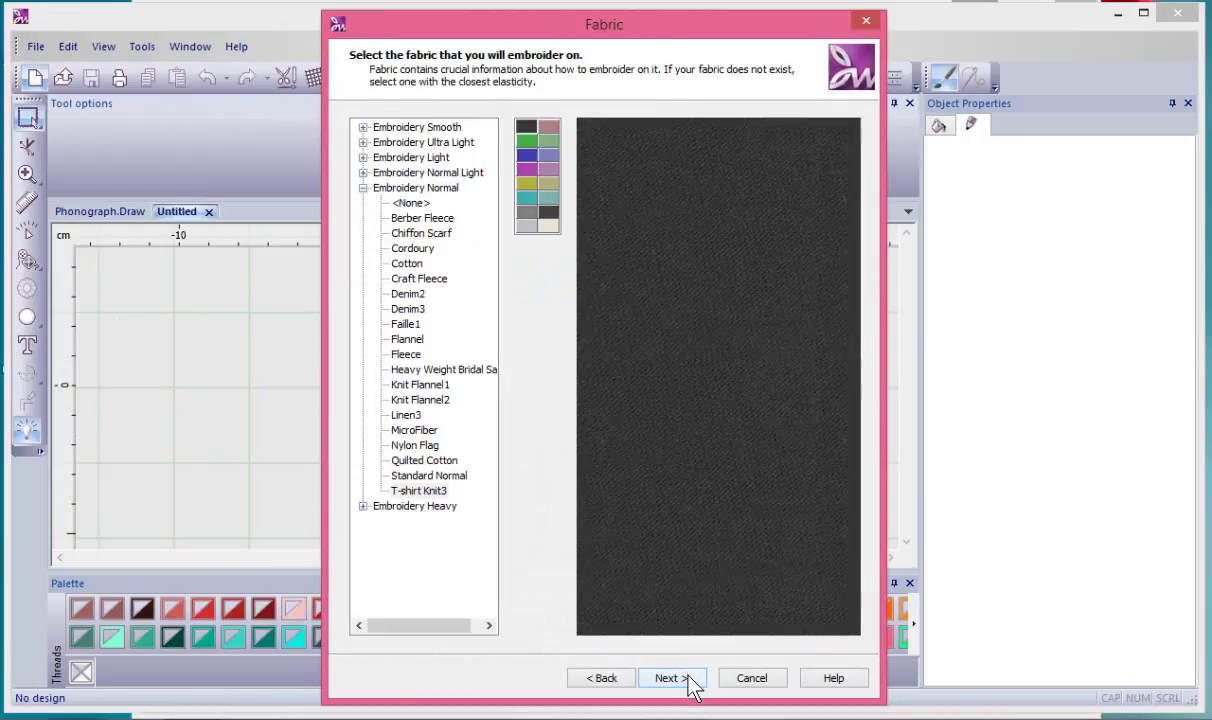
{"action": "left_click", "coordinate": [549, 227]}
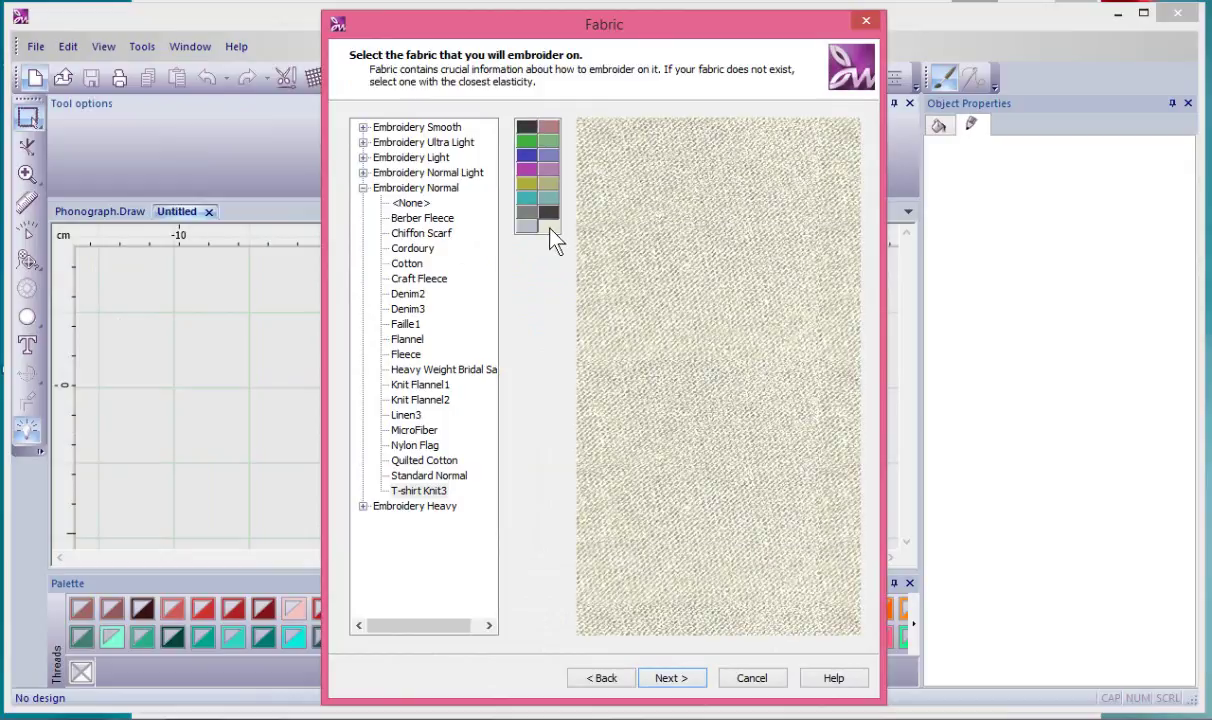
{"action": "left_click", "coordinate": [671, 680]}
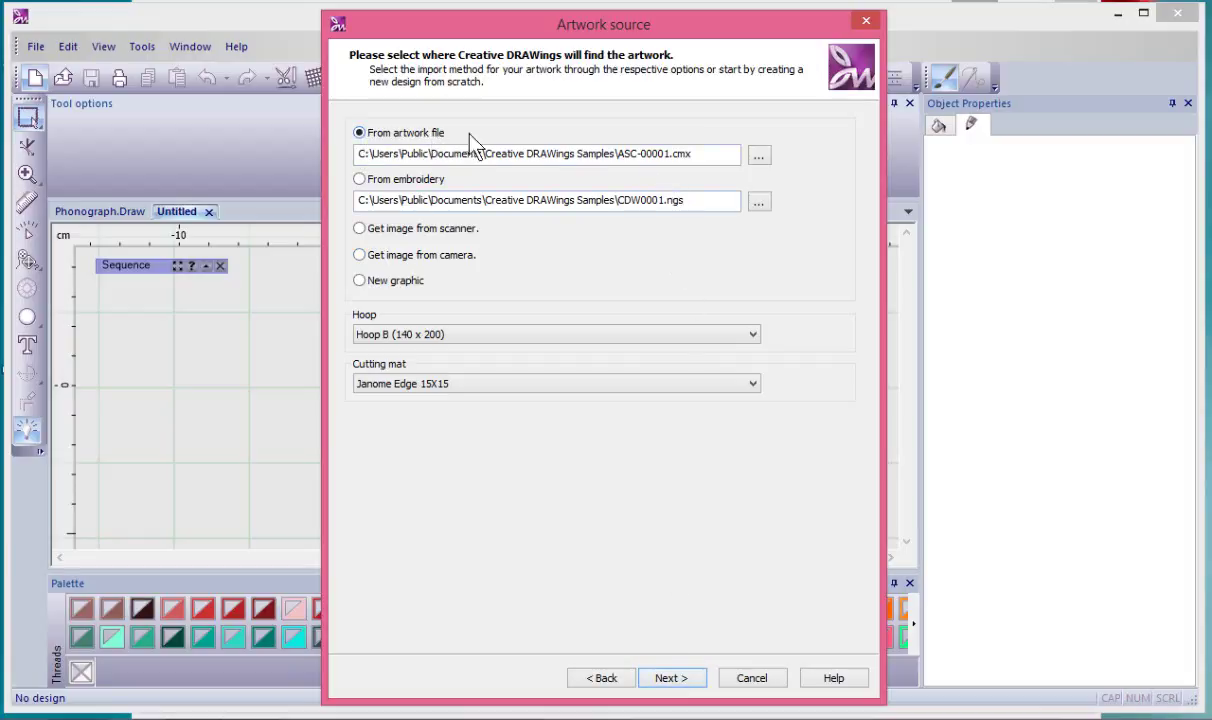
Browse for the artwork file in the Creative DRAWings Samples folder.
{"action": "left_click", "coordinate": [752, 156]}
Preview ASC-00001.cmx, the 13.69 × 9.51 cm bulldog-and-flag artwork, in the Open dialog.
{"action": "left_click", "coordinate": [756, 157]}
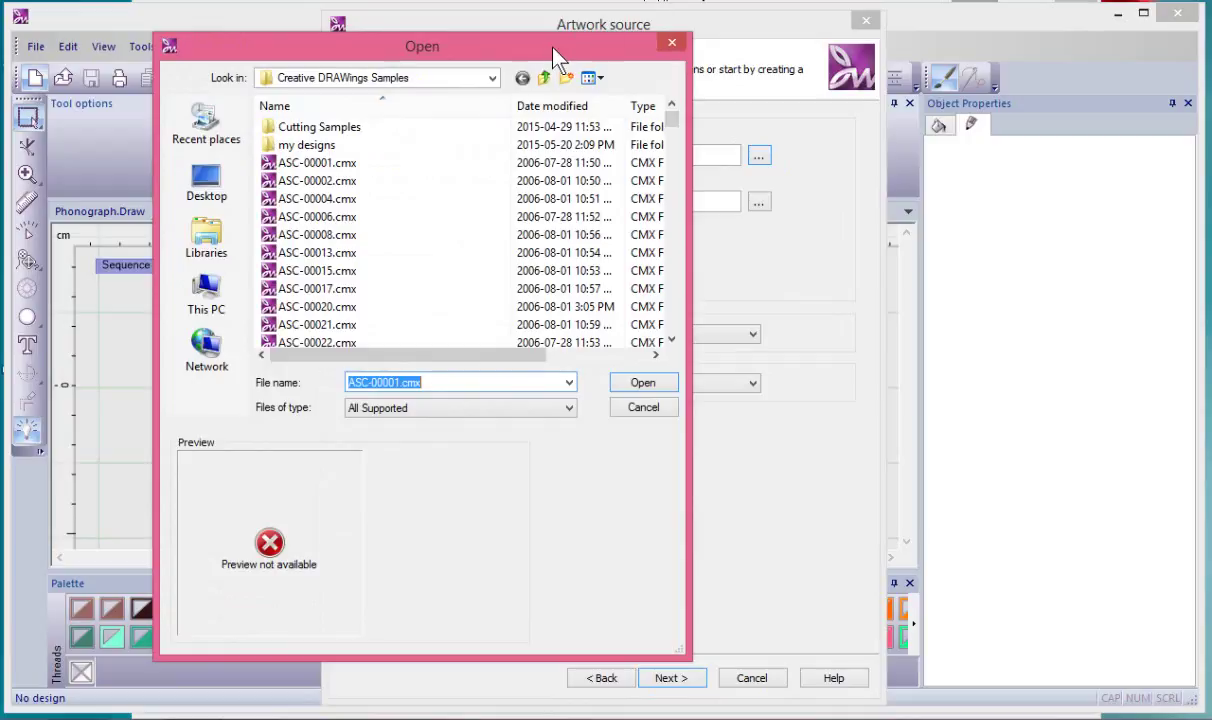
{"action": "left_click_drag", "start_coordinate": [553, 52], "coordinate": [598, 53]}
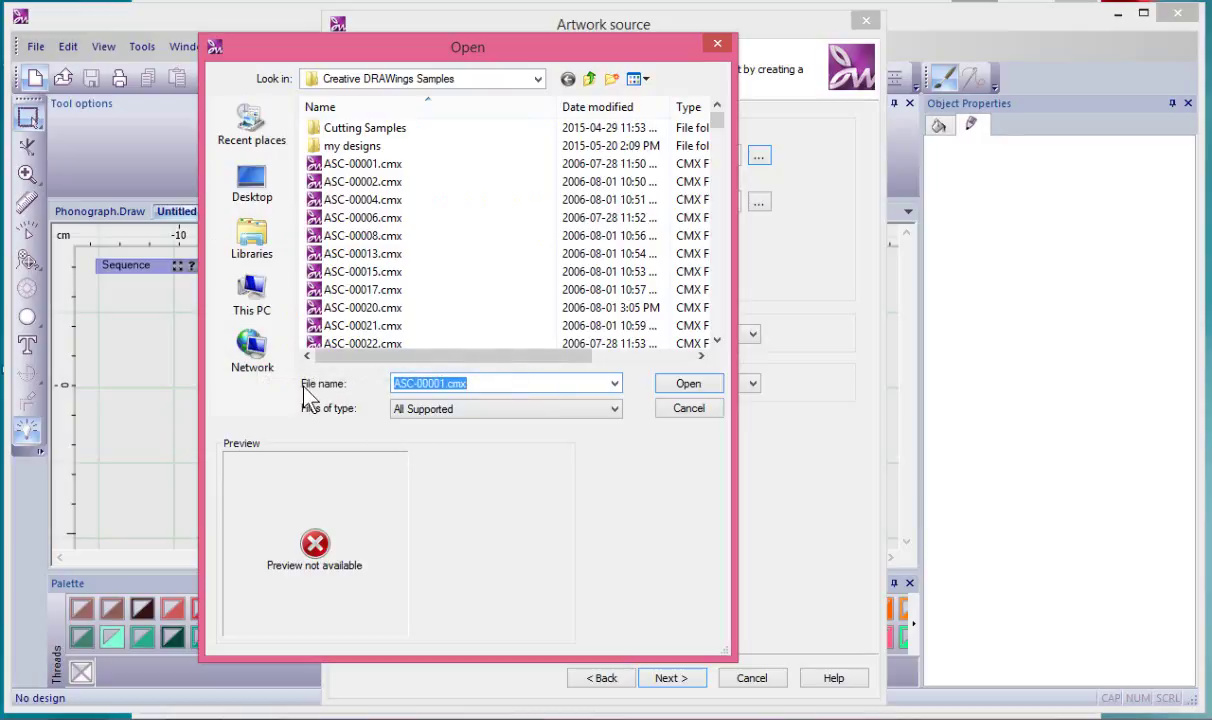
{"action": "left_click", "coordinate": [357, 166]}
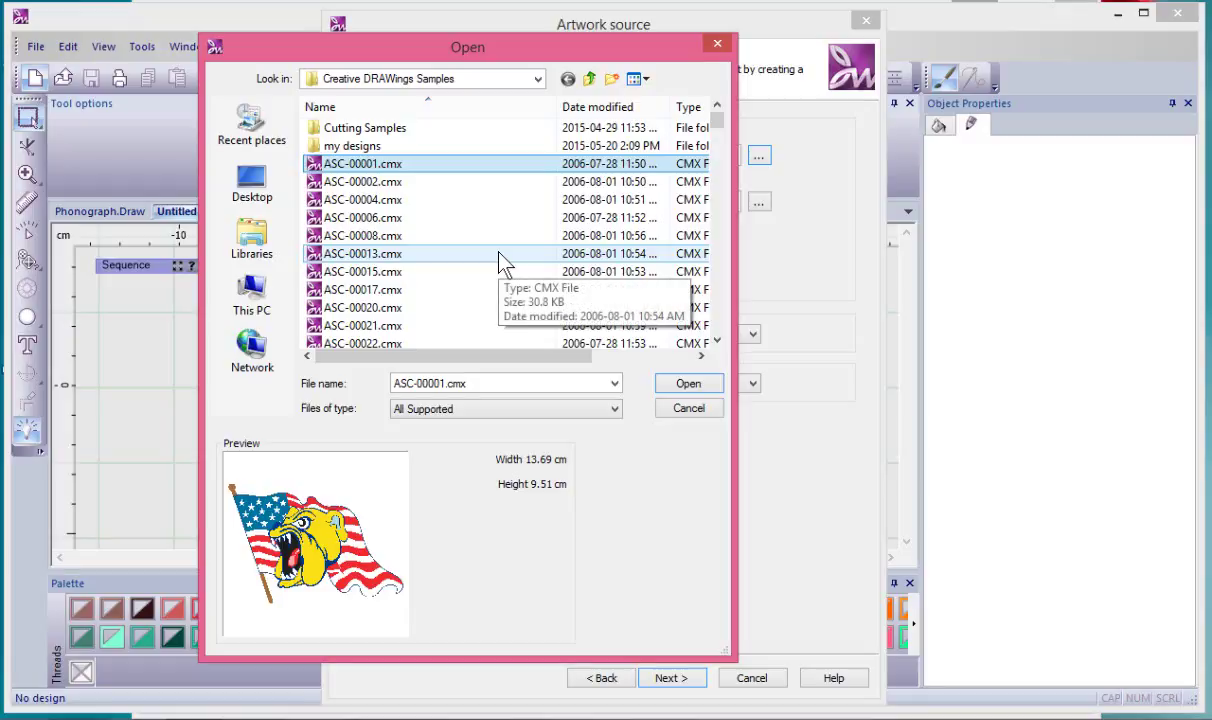
Show the Files of type list with AI, CMX, DXF, SVG, PLT, FCM and PNG.
{"action": "left_click", "coordinate": [615, 410]}
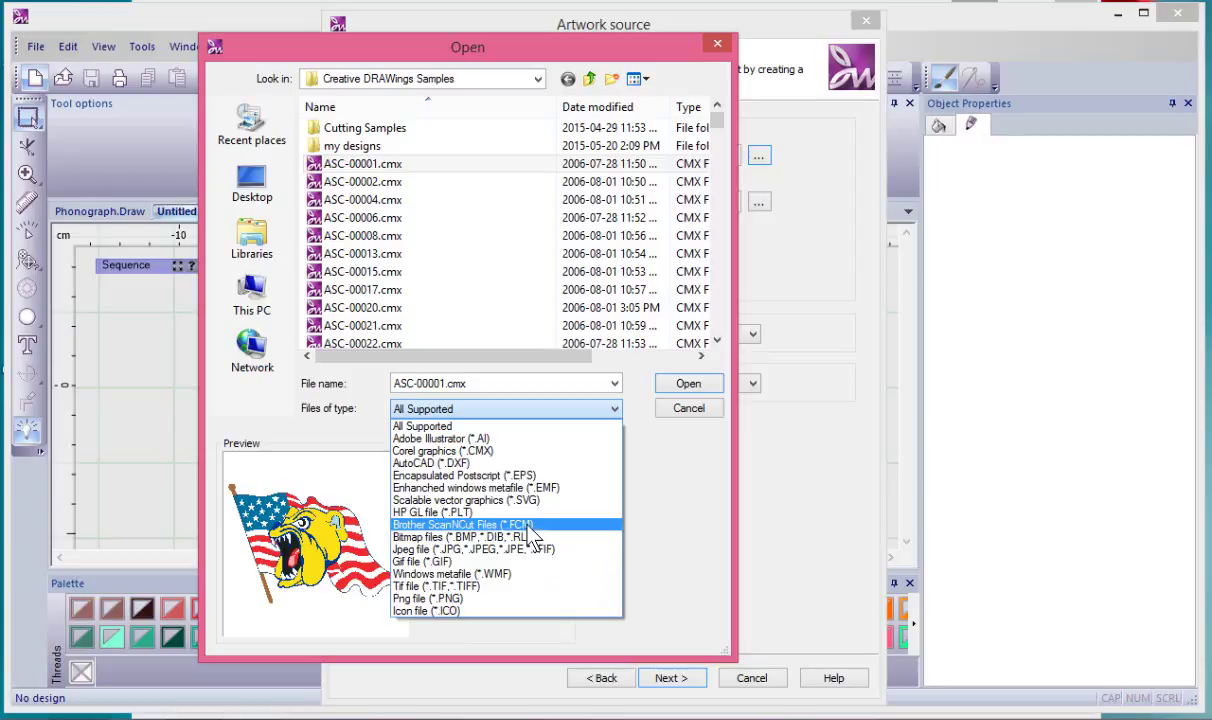
Keep All Supported types and open ASC-00001.cmx as the artwork source.
{"action": "left_click", "coordinate": [389, 170]}
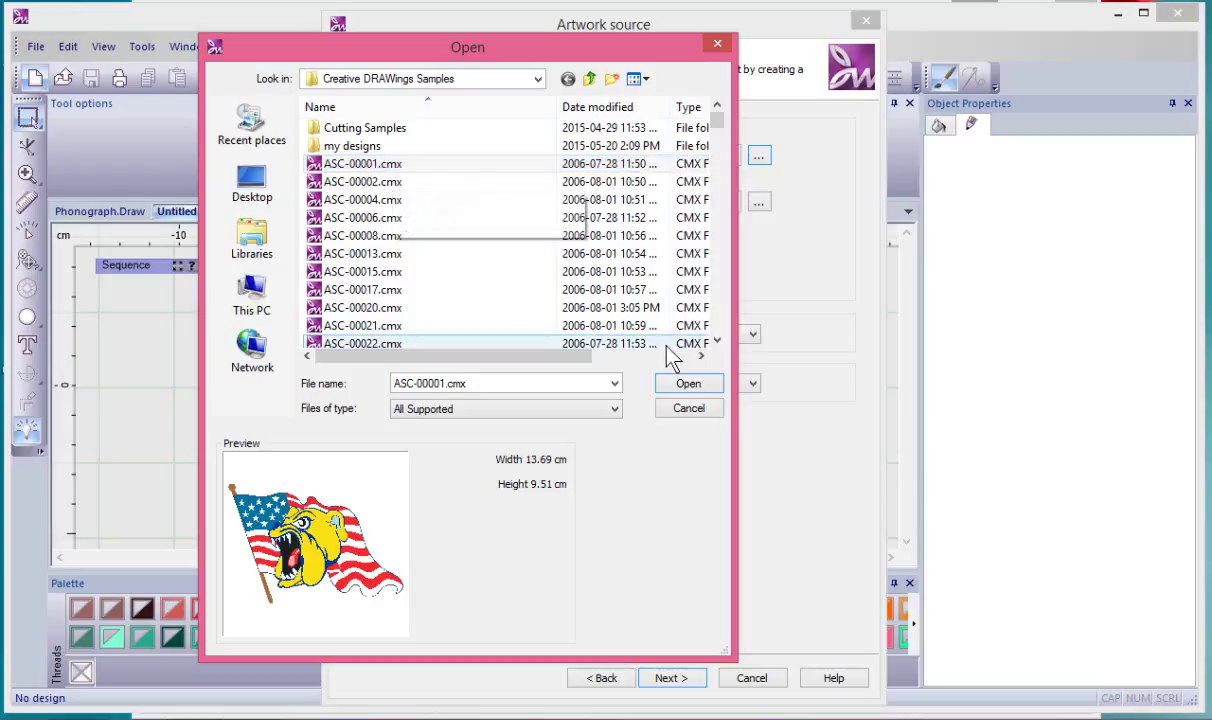
{"action": "left_click", "coordinate": [688, 385]}
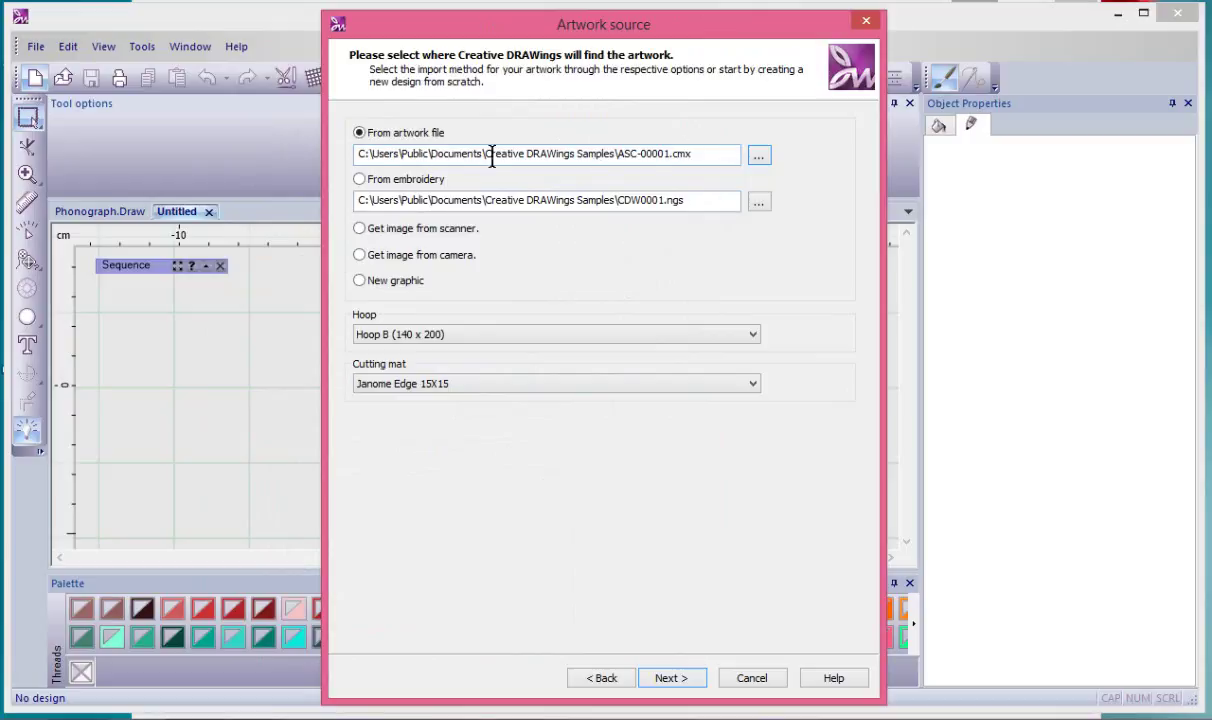
{"action": "left_click", "coordinate": [671, 679]}
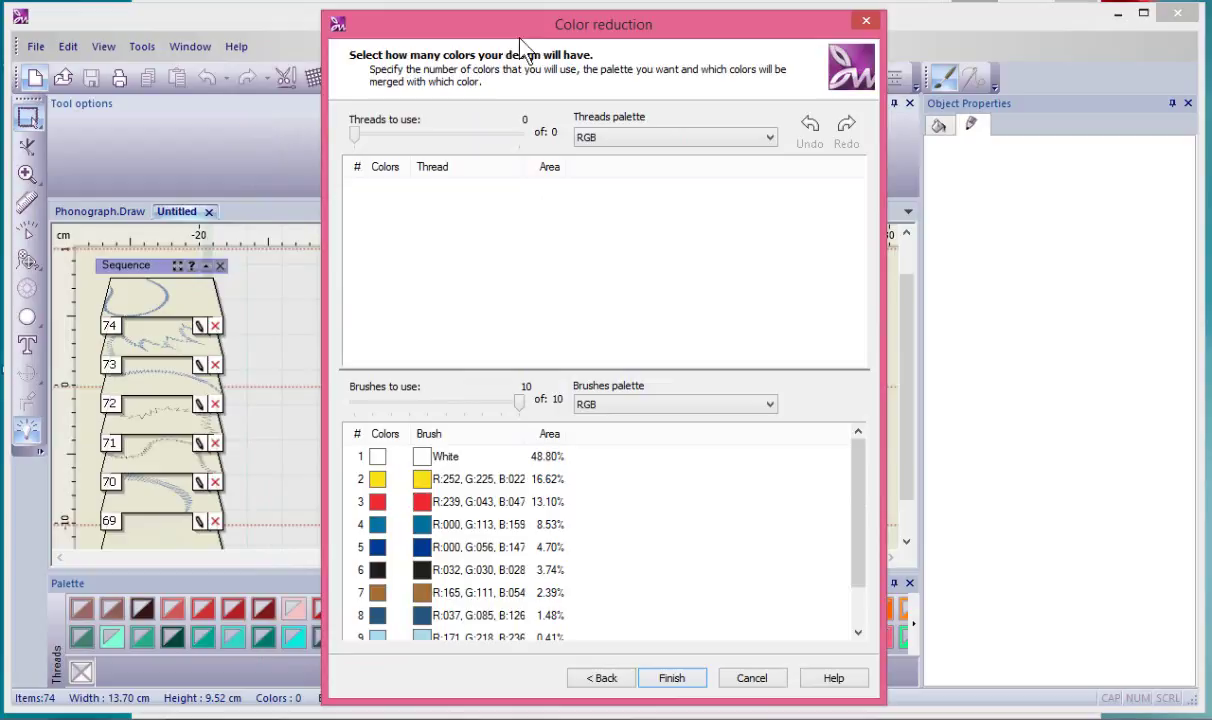
Review the 10 brush colours in Color reduction and finish placing the bulldog on the hoop.
{"action": "left_click_drag", "start_coordinate": [520, 32], "coordinate": [674, 19]}
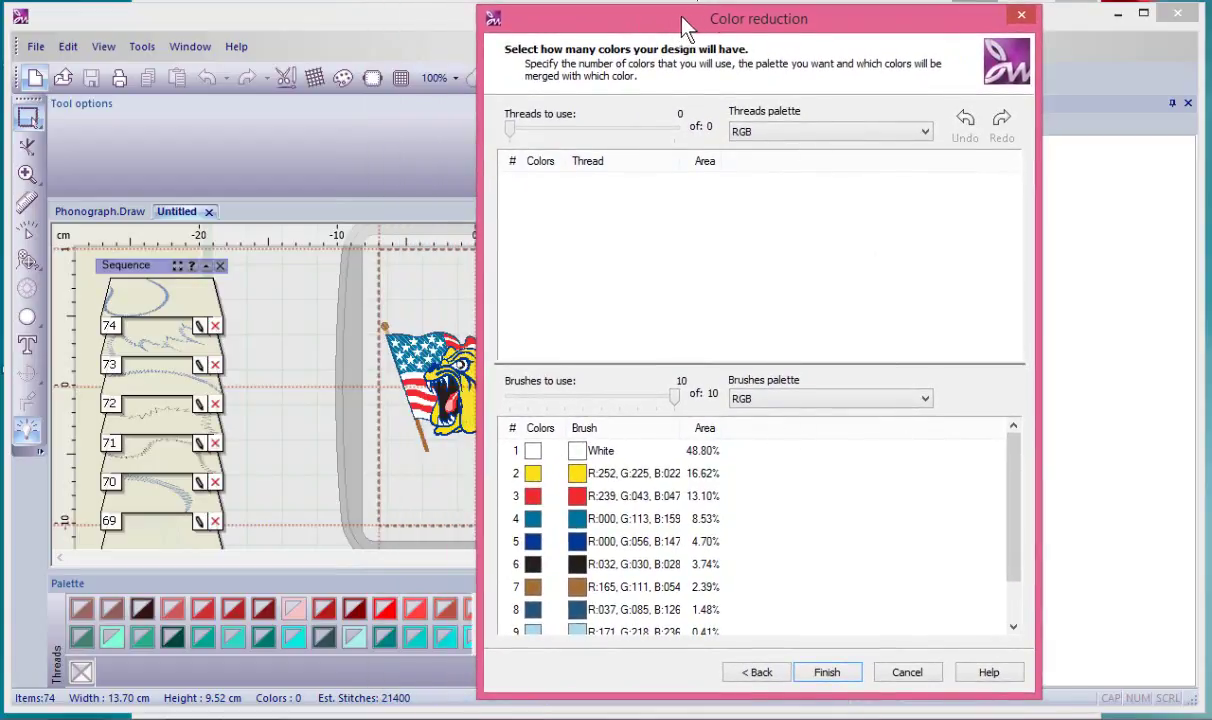
{"action": "left_click_drag", "start_coordinate": [671, 19], "coordinate": [724, 20]}
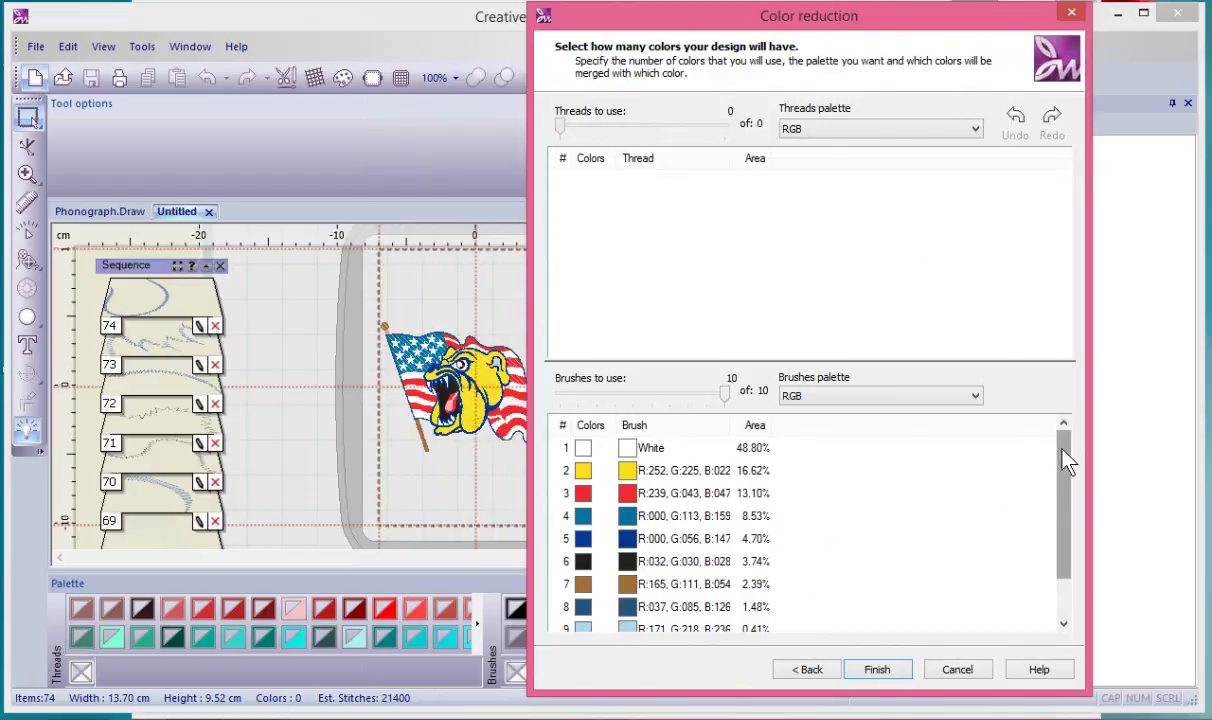
{"action": "left_click_drag", "start_coordinate": [1062, 462], "coordinate": [1067, 505]}
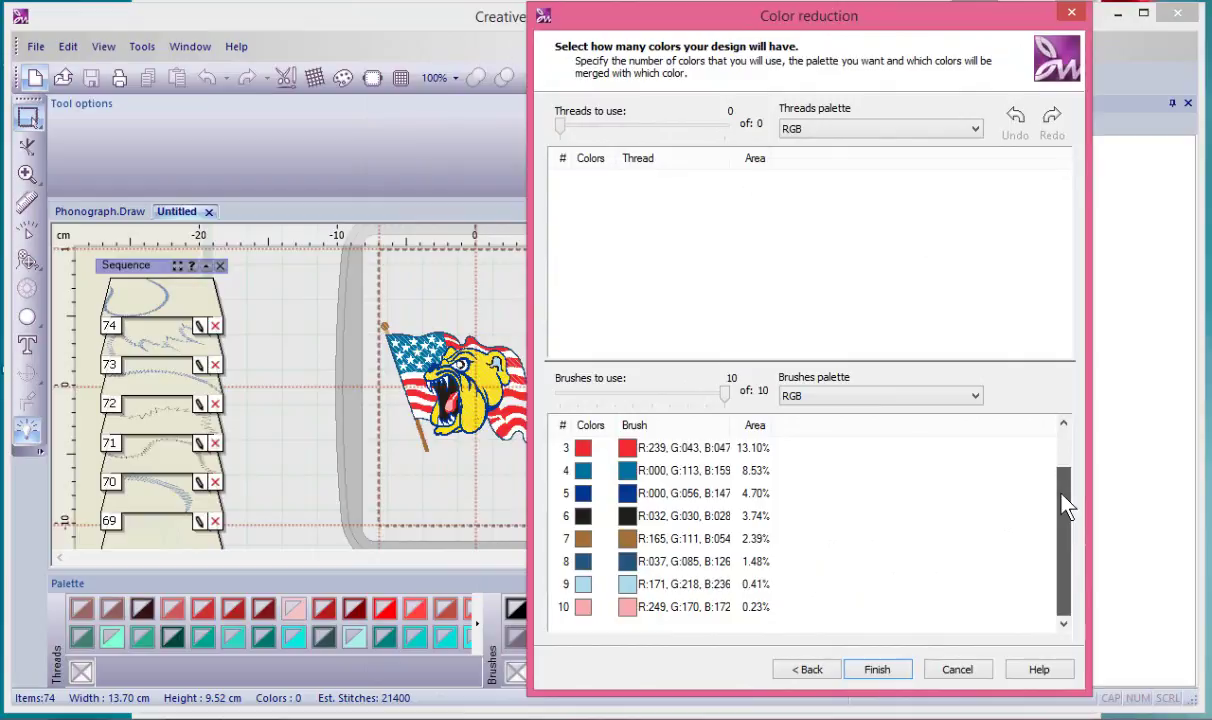
{"action": "left_click_drag", "start_coordinate": [1065, 505], "coordinate": [1065, 453]}
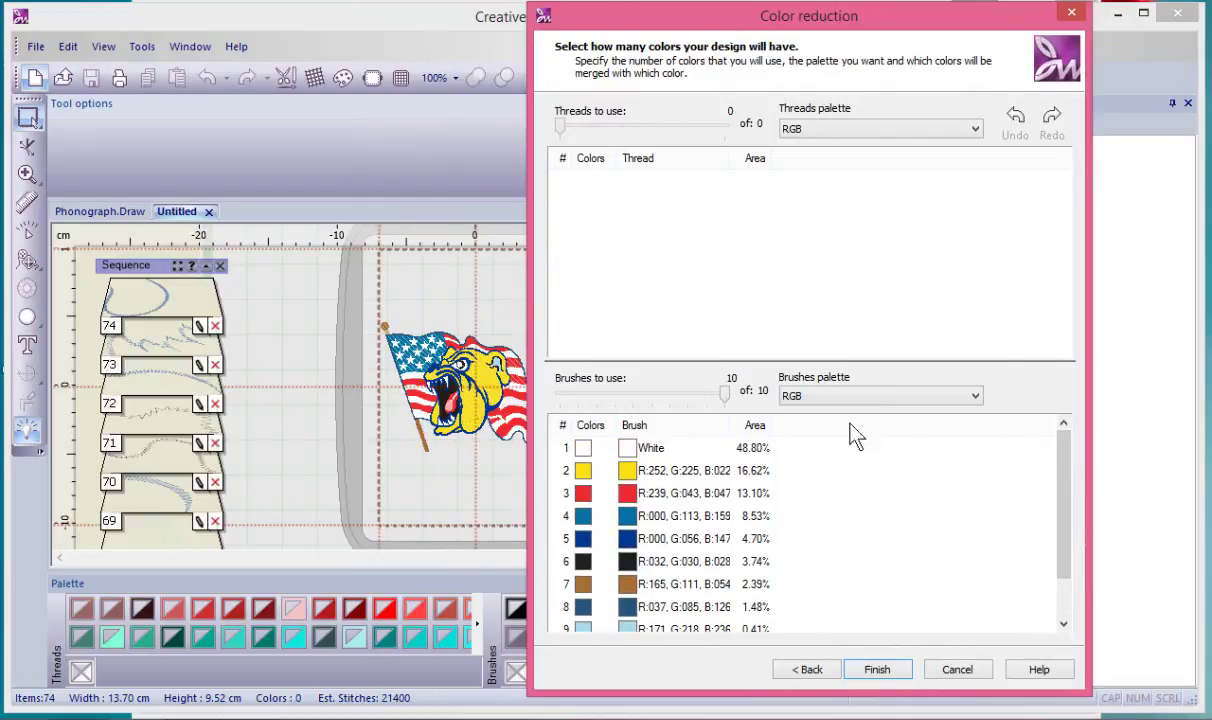
{"action": "left_click", "coordinate": [876, 669]}
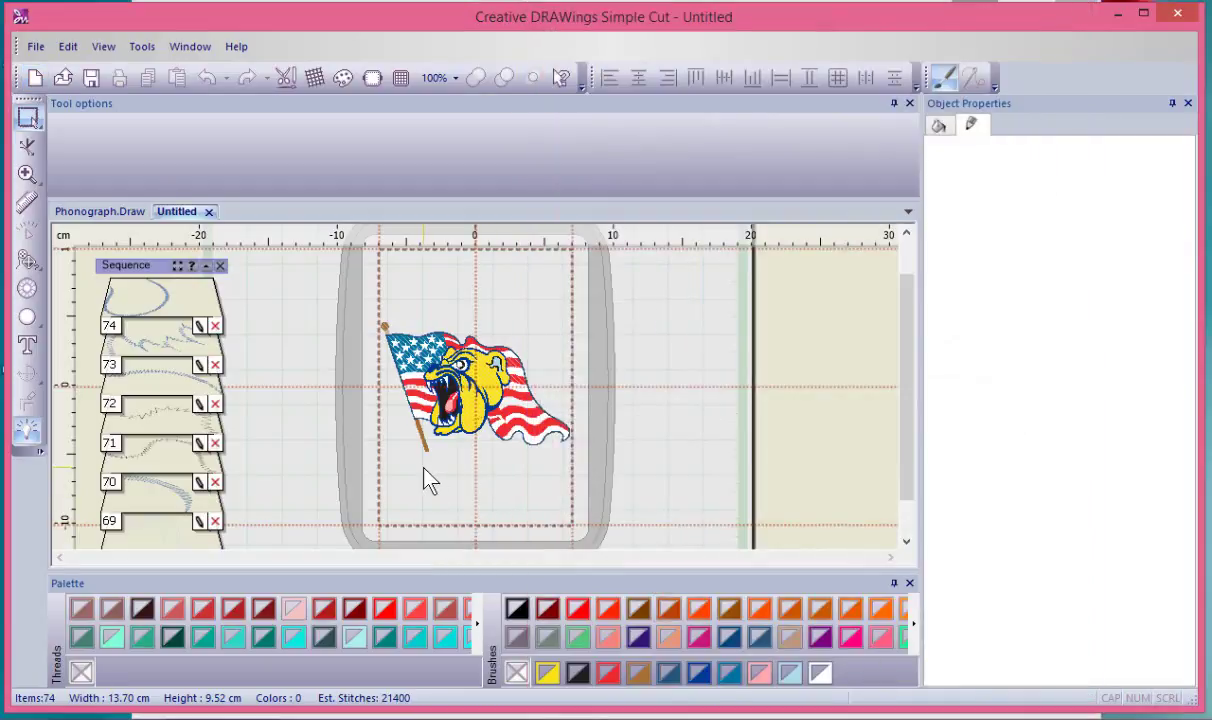
Drag one red flag stripe (Fill, cutter speed 50) further right.
{"action": "scroll", "coordinate": [350, 388], "scroll_direction": "up", "scroll_amount": 1}
{"action": "scroll", "coordinate": [350, 388], "scroll_direction": "up", "scroll_amount": 3}
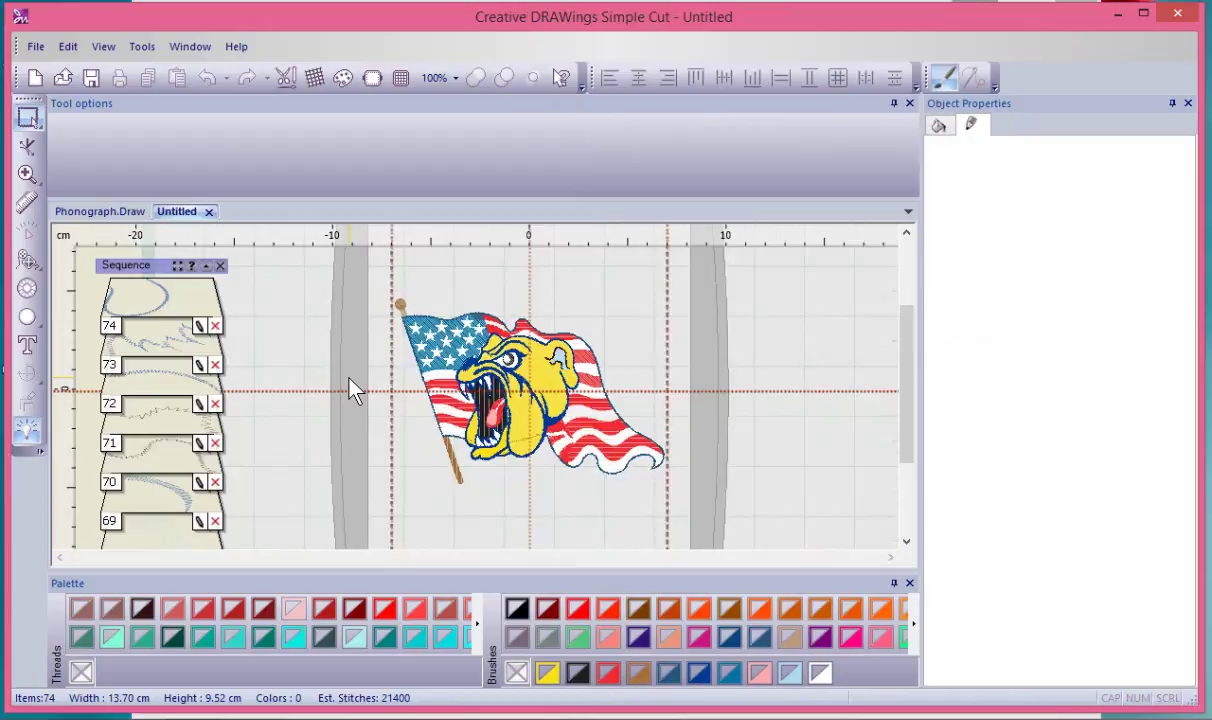
{"action": "scroll", "coordinate": [862, 325], "scroll_direction": "up", "scroll_amount": 5}
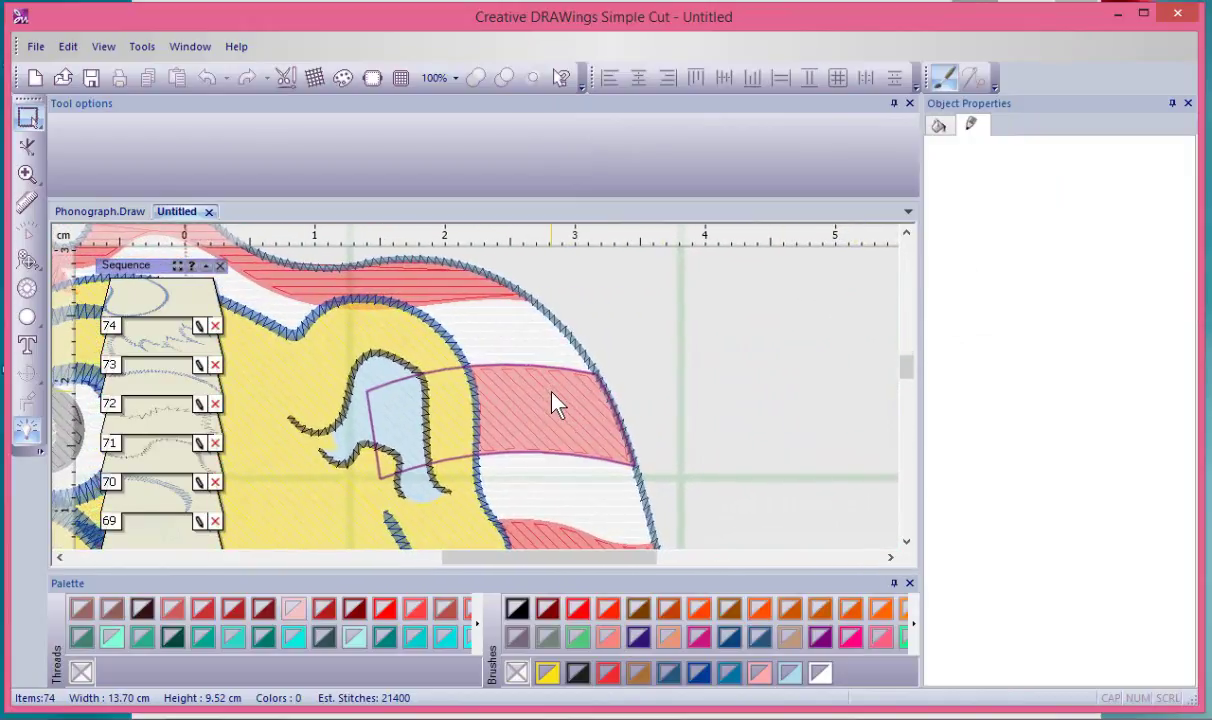
{"action": "left_click", "coordinate": [552, 400]}
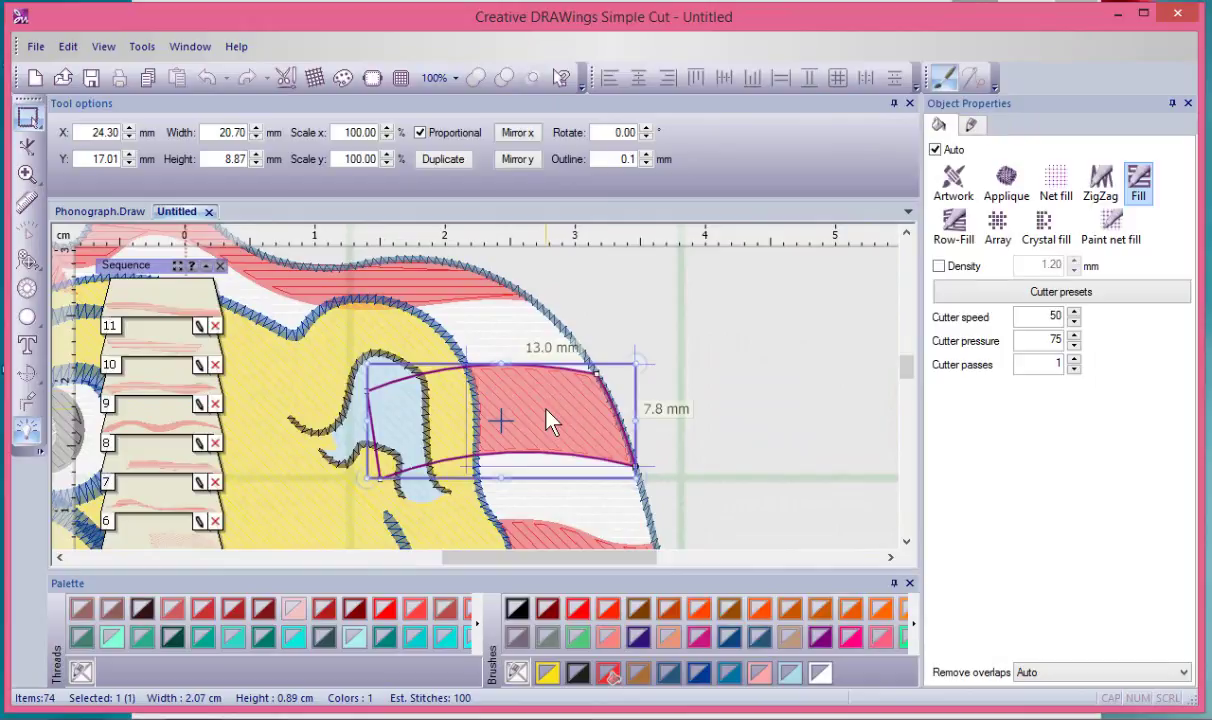
{"action": "left_click_drag", "start_coordinate": [552, 393], "coordinate": [778, 340]}
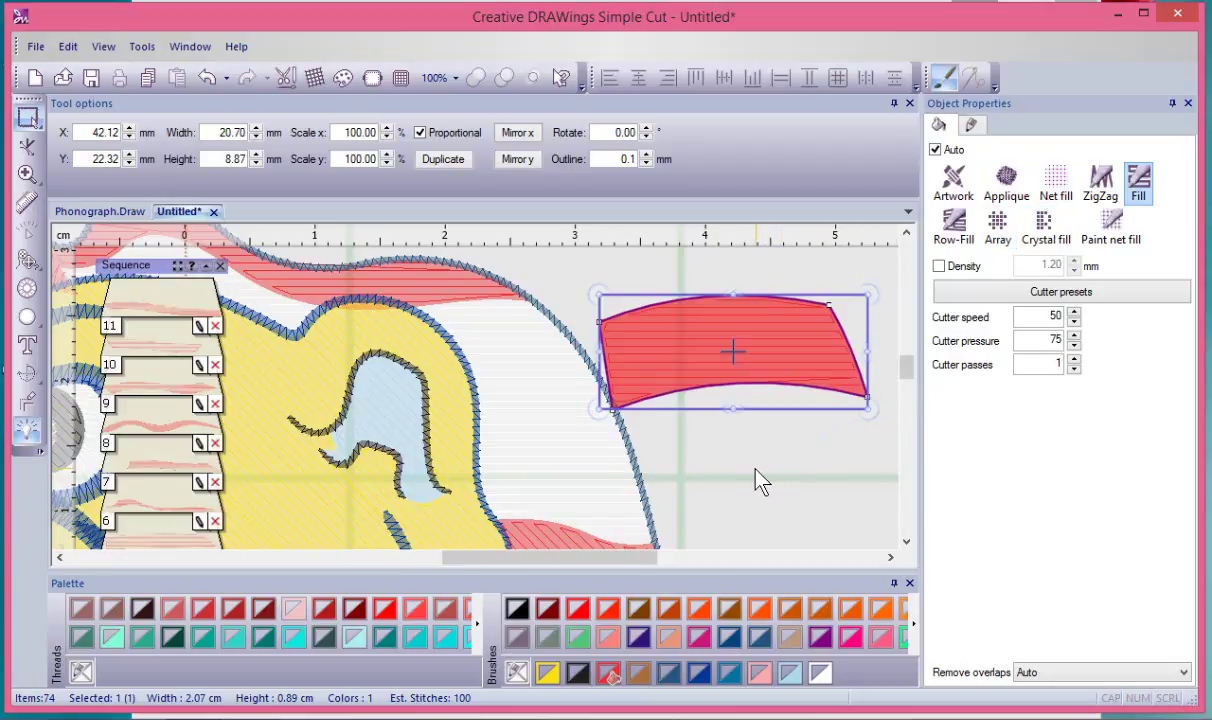
Zoom out until the entire 74-object bulldog-and-flag design is visible.
{"action": "scroll", "coordinate": [757, 472], "scroll_direction": "down", "scroll_amount": 4}
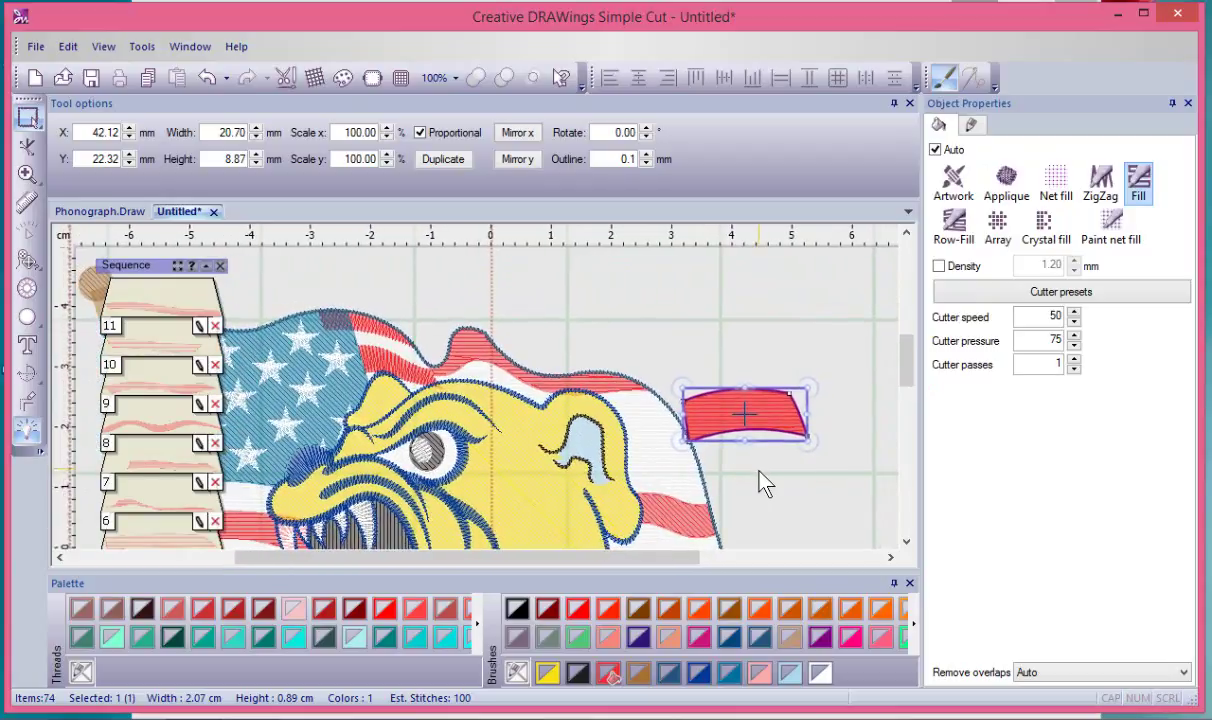
{"action": "scroll", "coordinate": [760, 483], "scroll_direction": "down", "scroll_amount": 2}
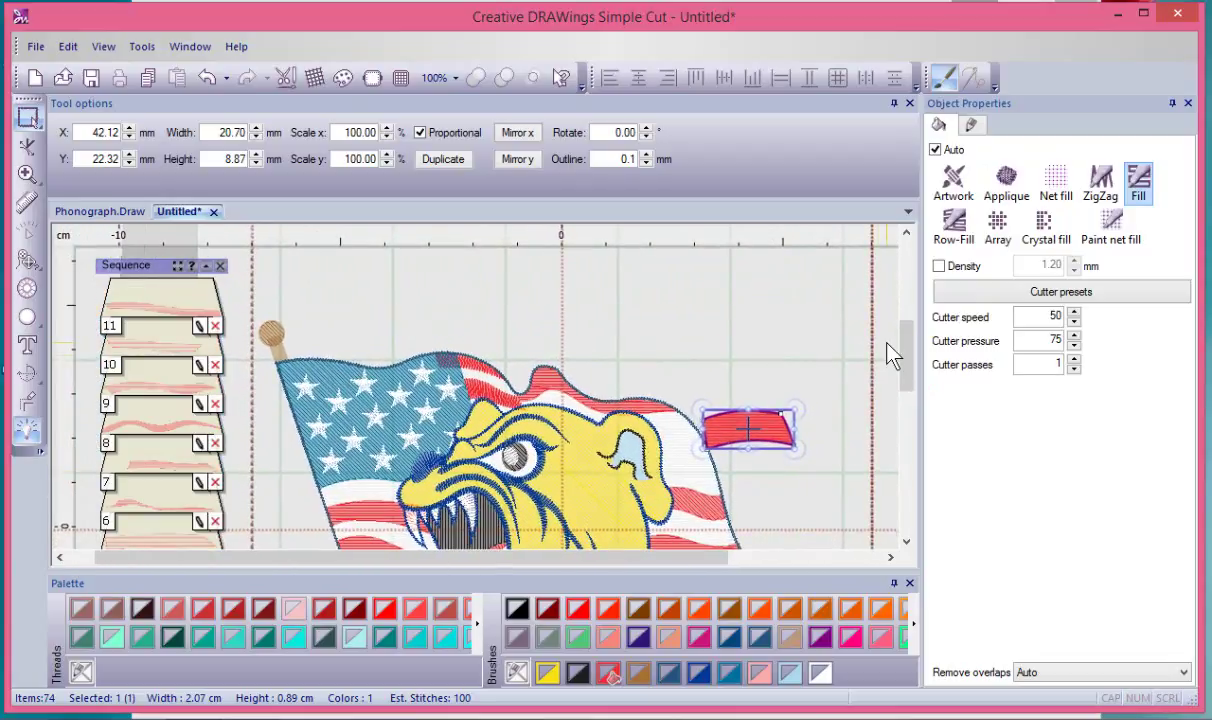
{"action": "scroll", "coordinate": [906, 350], "scroll_direction": "down", "scroll_amount": 3}
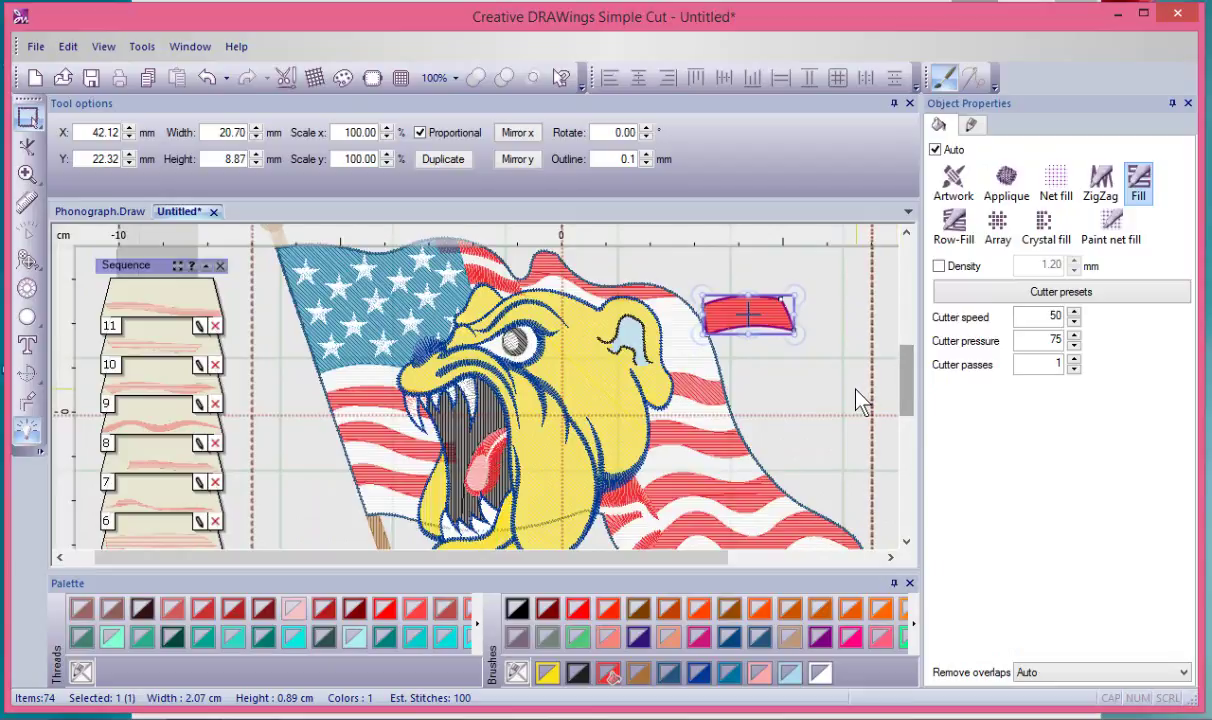
{"action": "scroll", "coordinate": [858, 400], "scroll_direction": "down", "scroll_amount": 2}
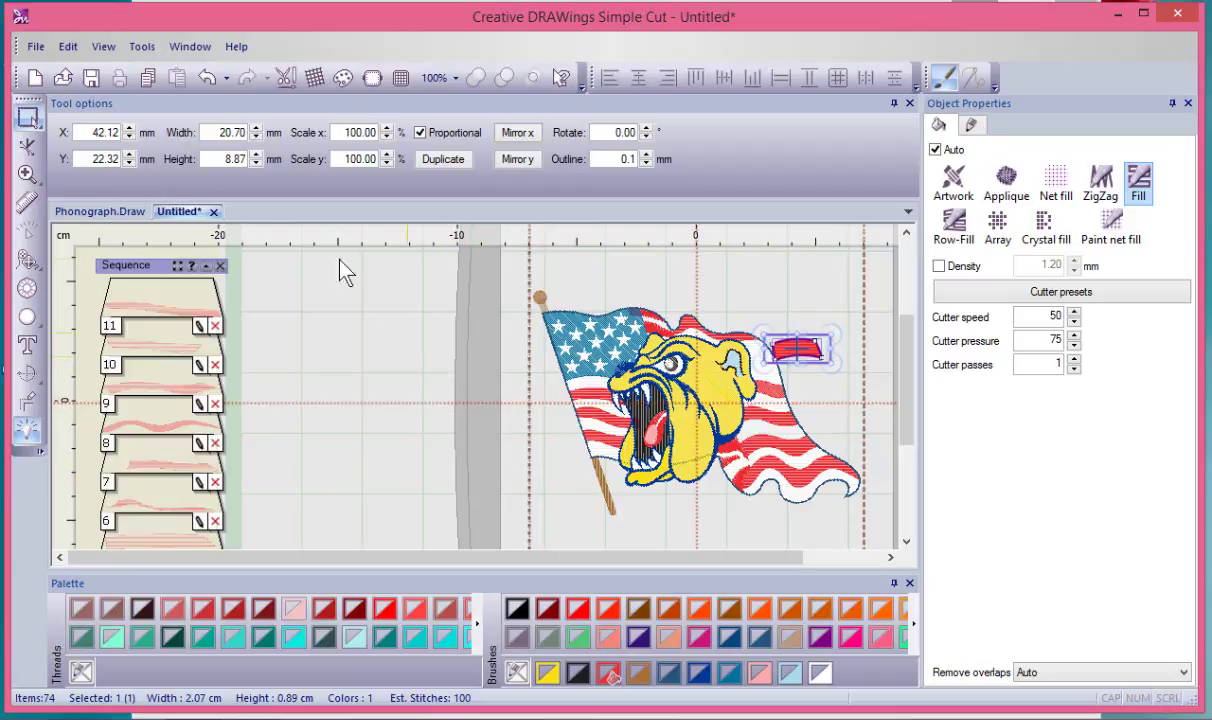
Start another new design on cream fabric and reach the artwork source step.
{"action": "left_click", "coordinate": [33, 77]}
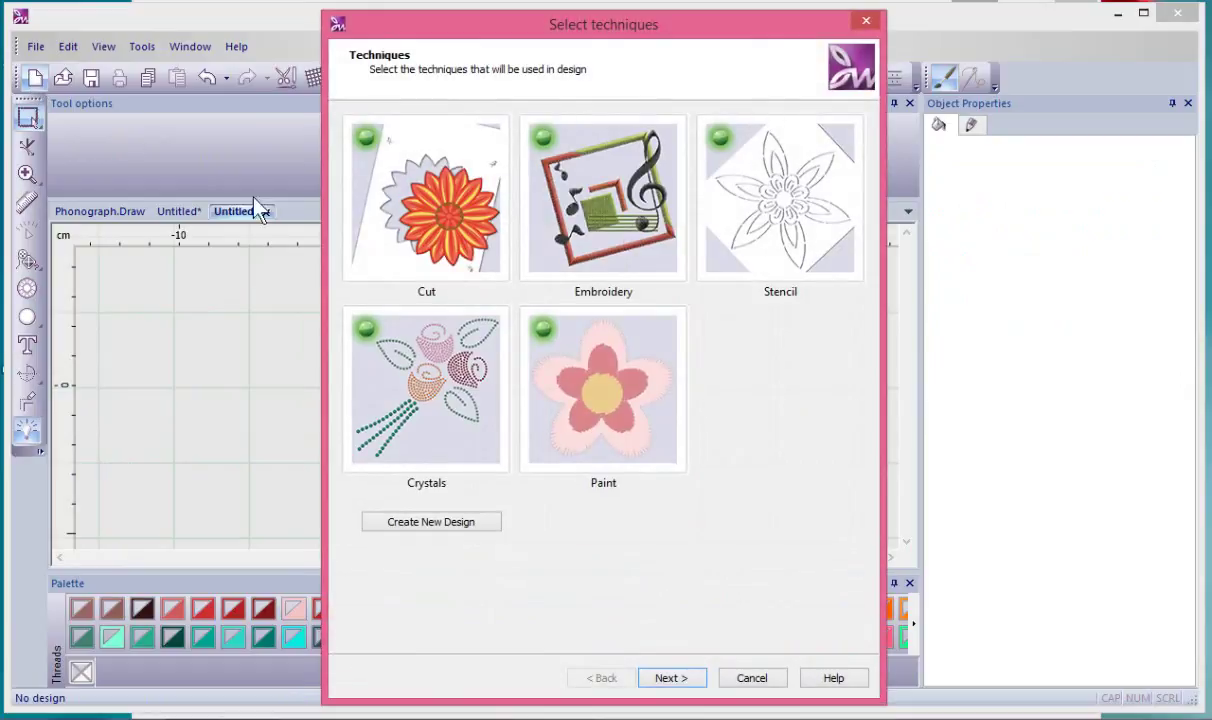
{"action": "left_click", "coordinate": [672, 679]}
{"action": "left_click", "coordinate": [548, 228]}
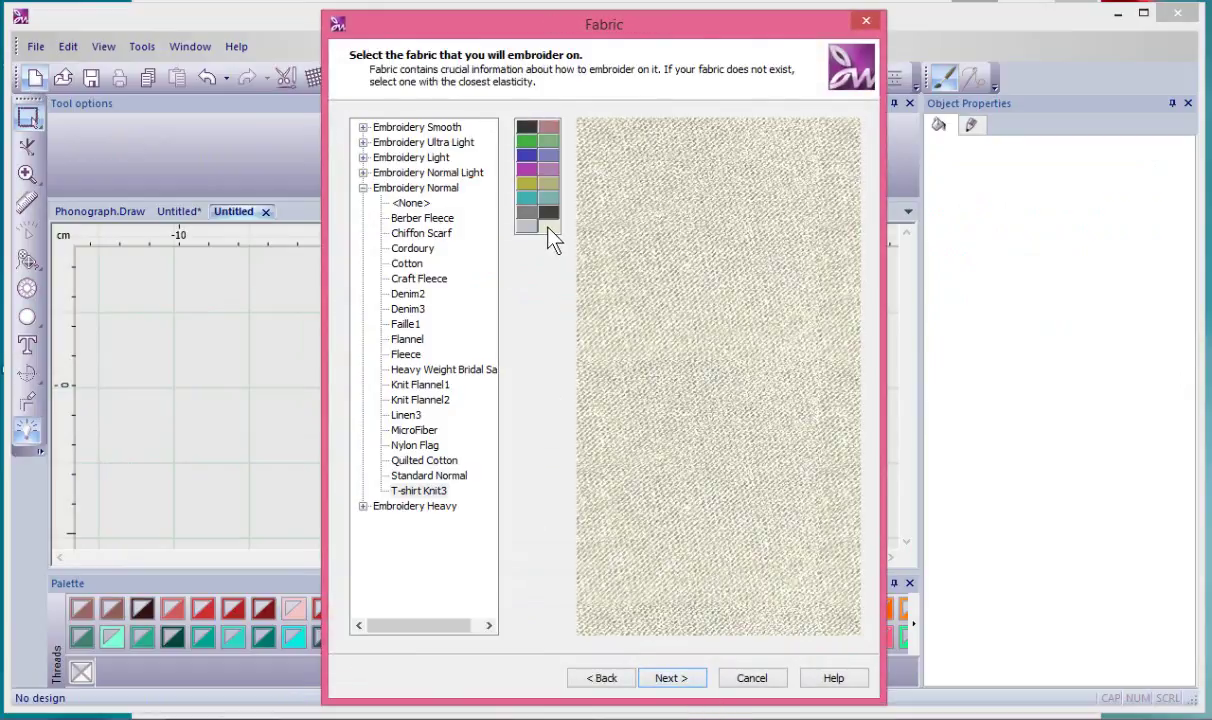
{"action": "left_click", "coordinate": [693, 680]}
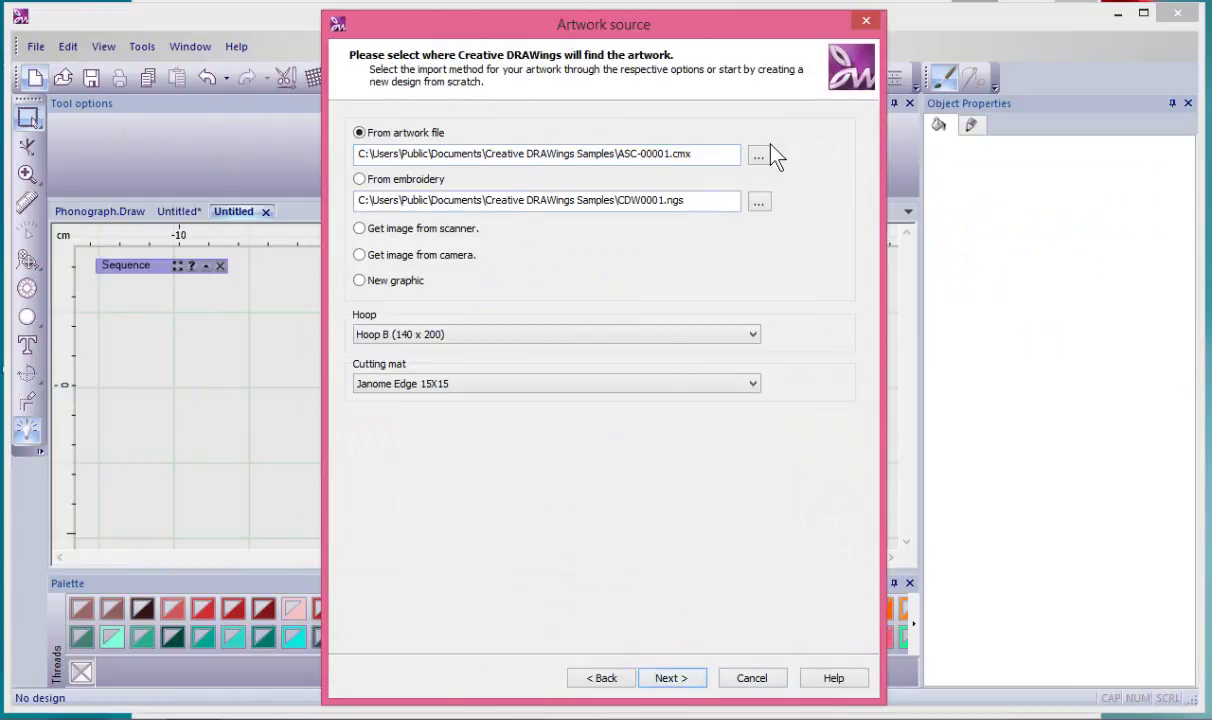
Preview ASC-00004, ASC-00387 and ASC-00360, then pick the teddy bear ASC-00340.cmx.
{"action": "left_click", "coordinate": [760, 157]}
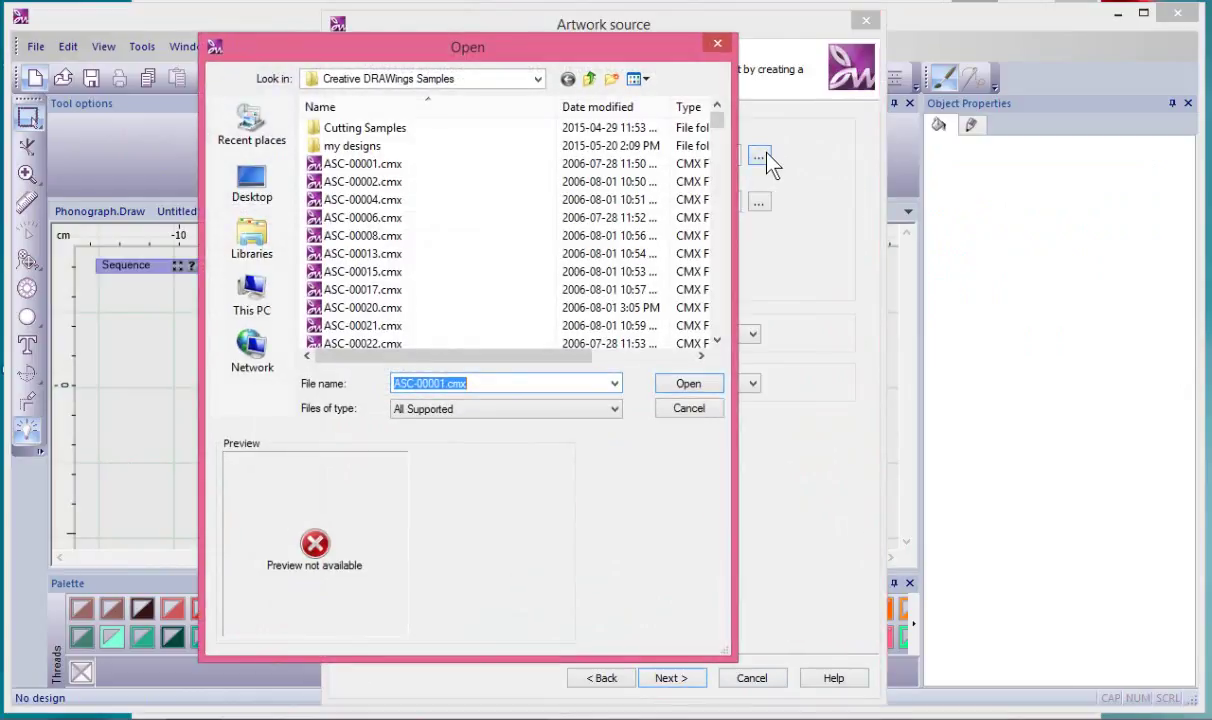
{"action": "left_click", "coordinate": [430, 205]}
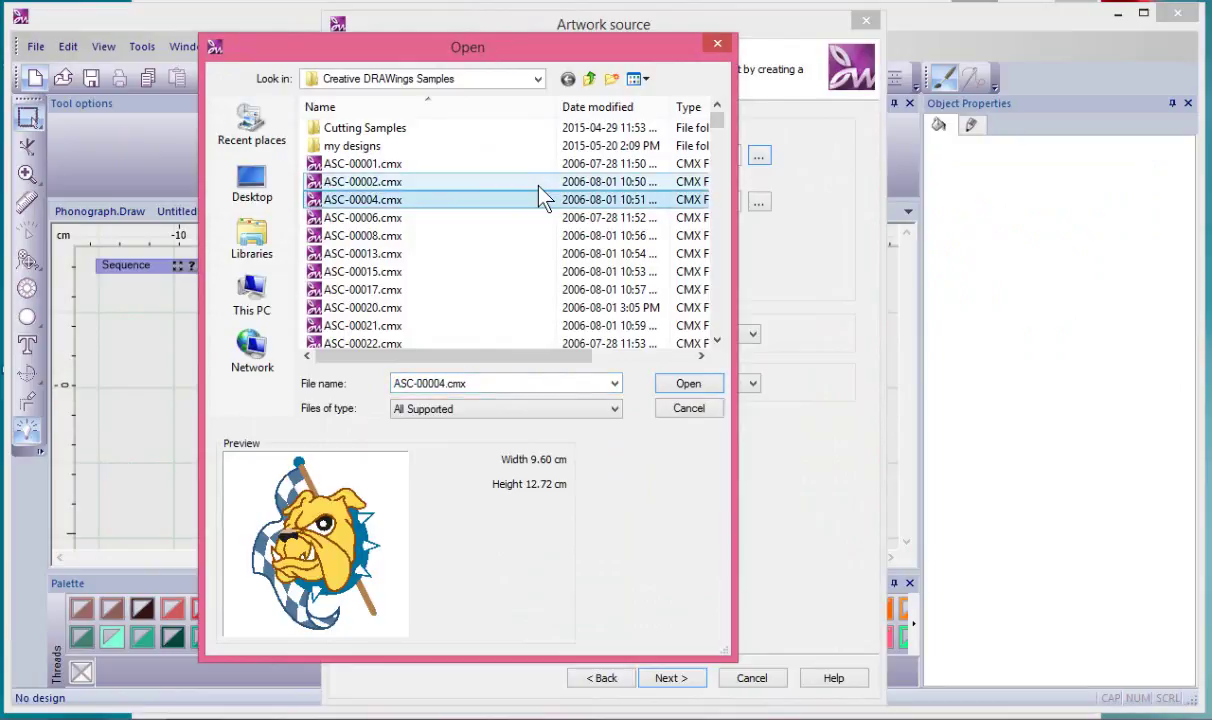
{"action": "left_click_drag", "start_coordinate": [720, 127], "coordinate": [719, 333]}
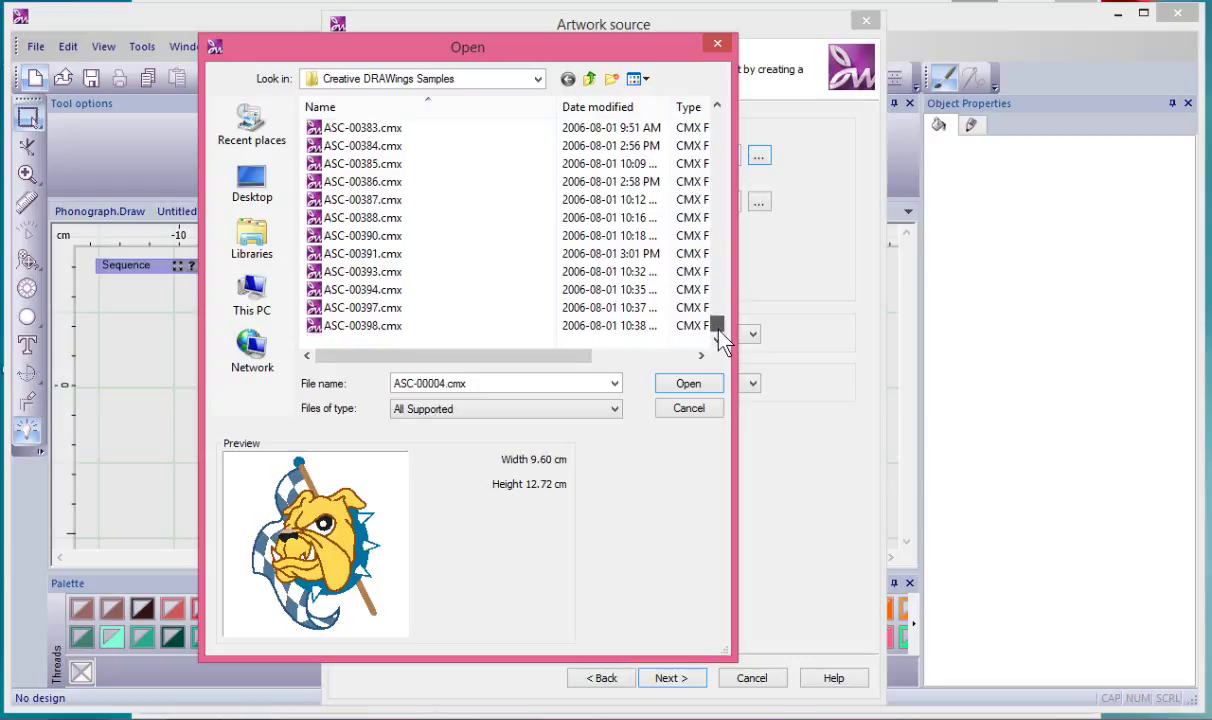
{"action": "left_click", "coordinate": [390, 202]}
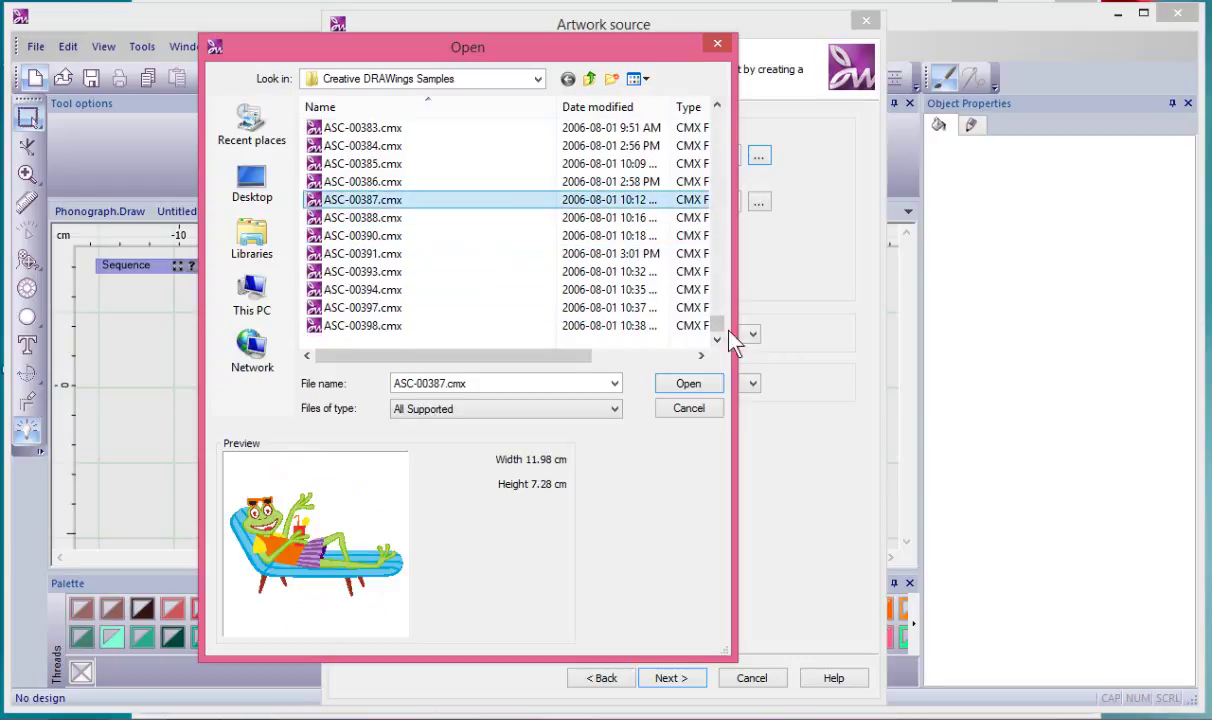
{"action": "left_click_drag", "start_coordinate": [720, 327], "coordinate": [716, 283]}
{"action": "left_click", "coordinate": [408, 183]}
{"action": "left_click", "coordinate": [399, 170]}
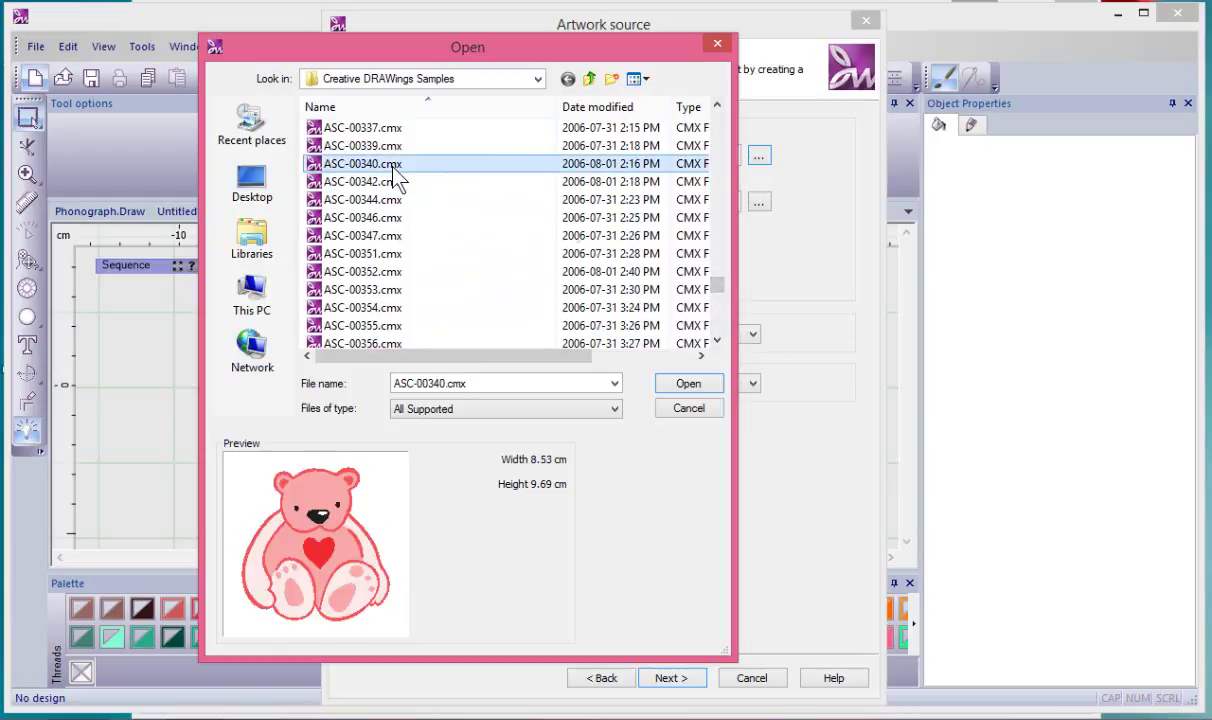
Open ASC-00340.cmx and finish Color reduction, placing the 22-item, 6-colour bear on the hoop.
{"action": "left_click", "coordinate": [690, 384]}
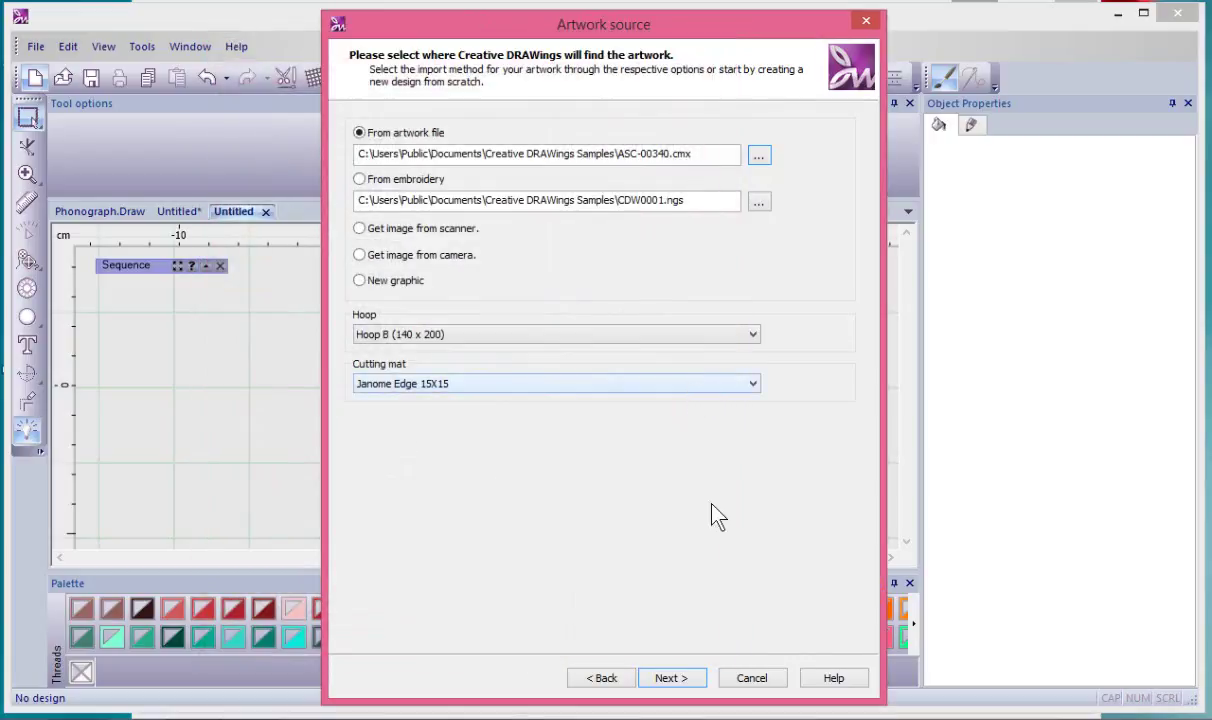
{"action": "left_click", "coordinate": [688, 683]}
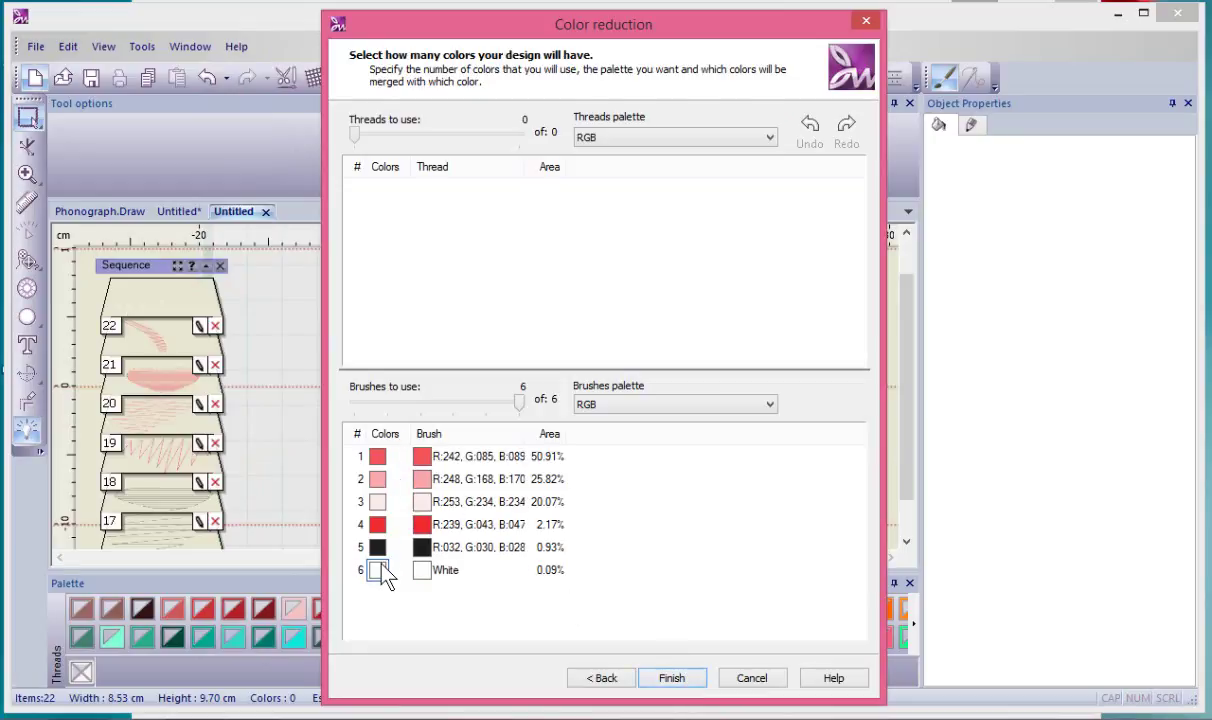
{"action": "left_click", "coordinate": [672, 678]}
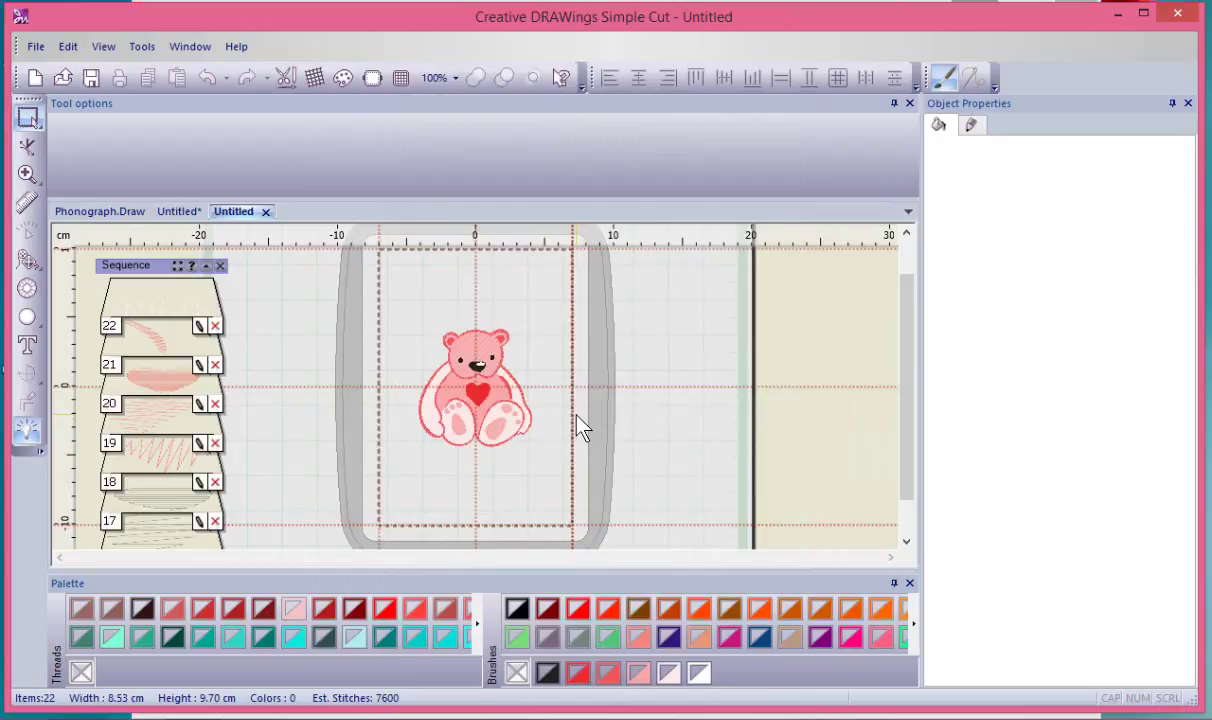
Drag the bear's pink arm-and-leg outline up and right, widening the design to 11.23 cm.
{"action": "scroll", "coordinate": [563, 418], "scroll_direction": "up", "scroll_amount": 5}
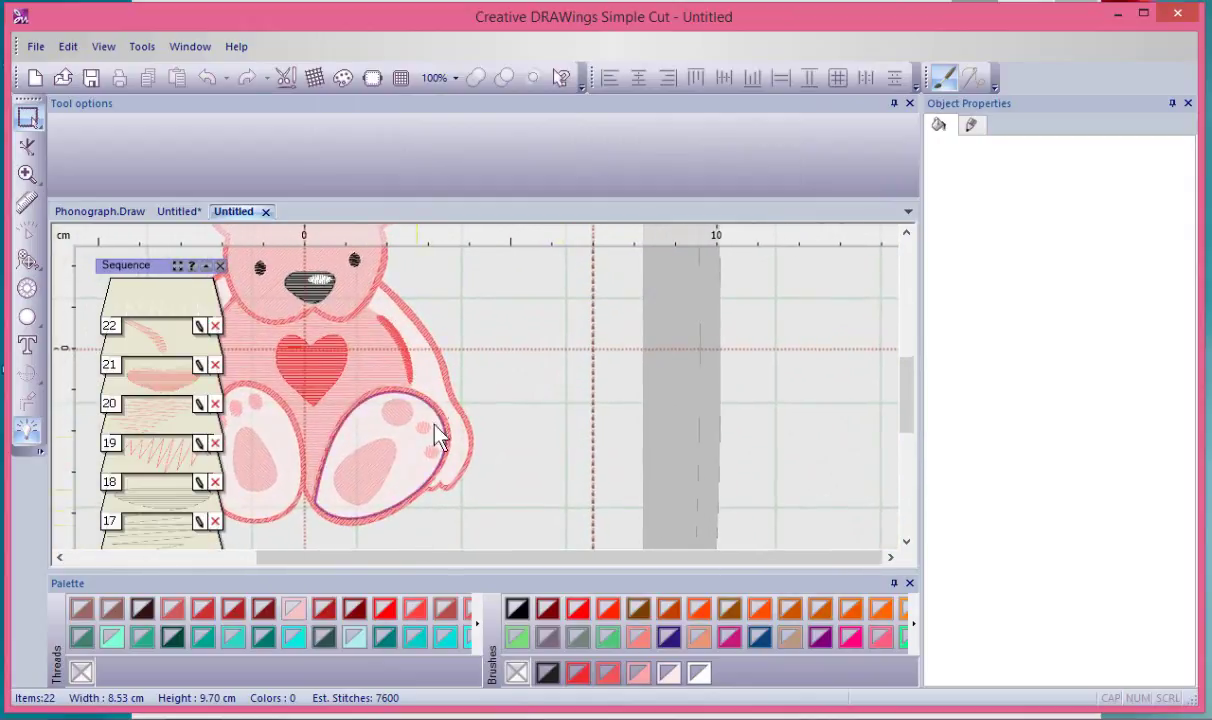
{"action": "left_click", "coordinate": [428, 378]}
{"action": "left_click_drag", "start_coordinate": [428, 378], "coordinate": [546, 326]}
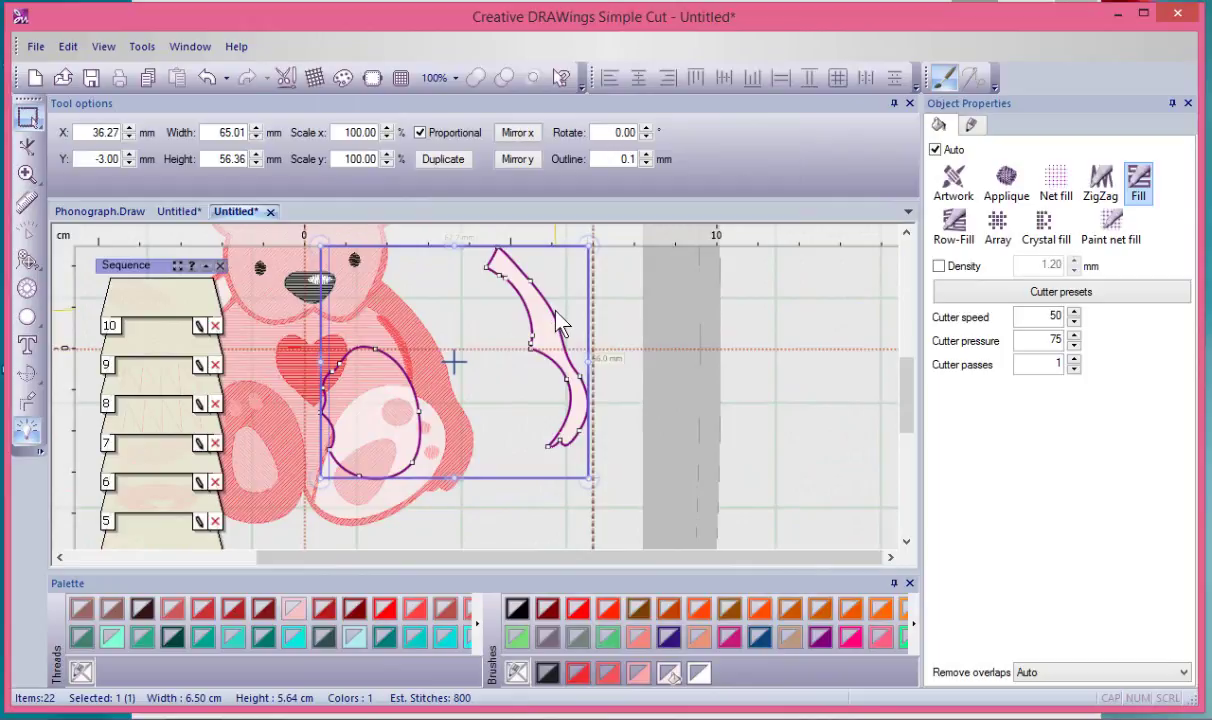
{"action": "left_click", "coordinate": [800, 349]}
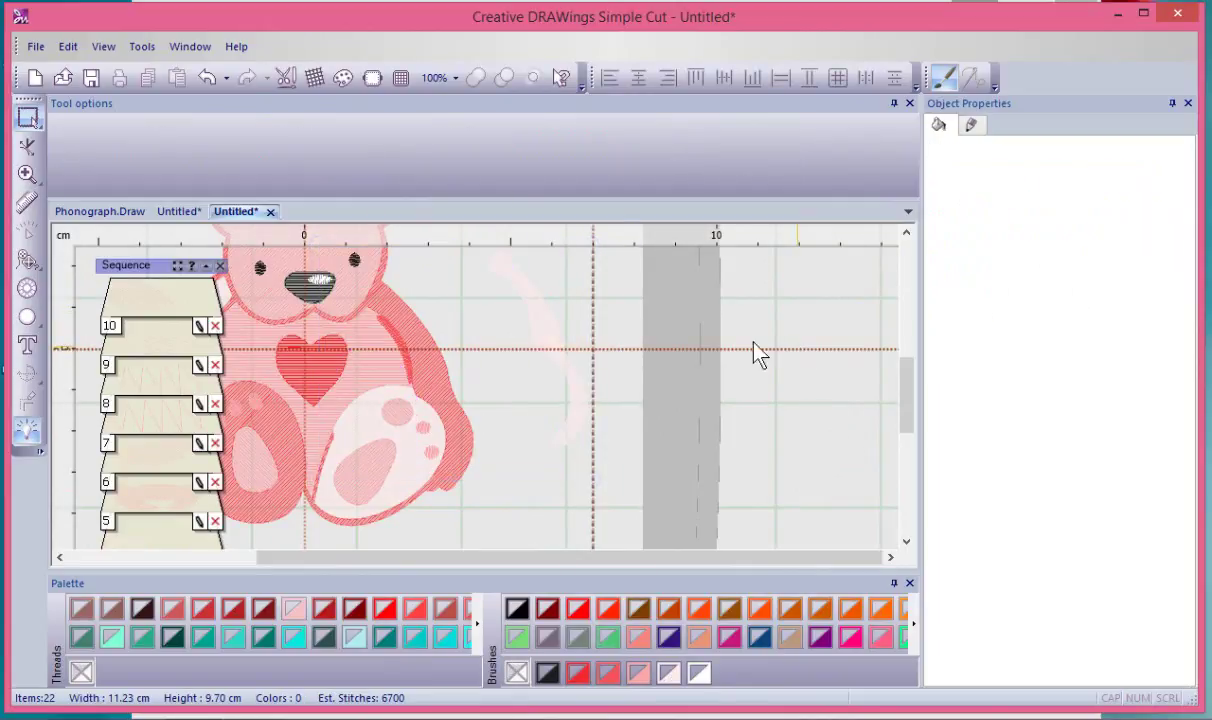
{"action": "scroll", "coordinate": [536, 333], "scroll_direction": "down", "scroll_amount": 2}
{"action": "scroll", "coordinate": [533, 320], "scroll_direction": "down", "scroll_amount": 3}
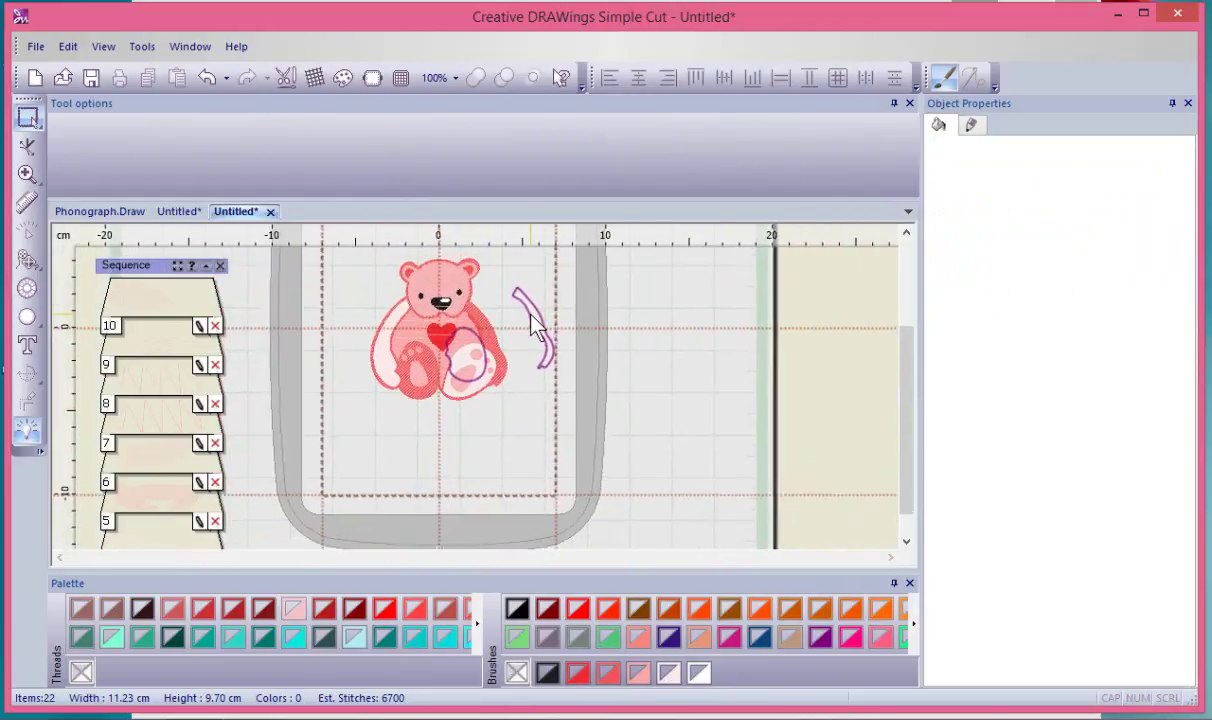